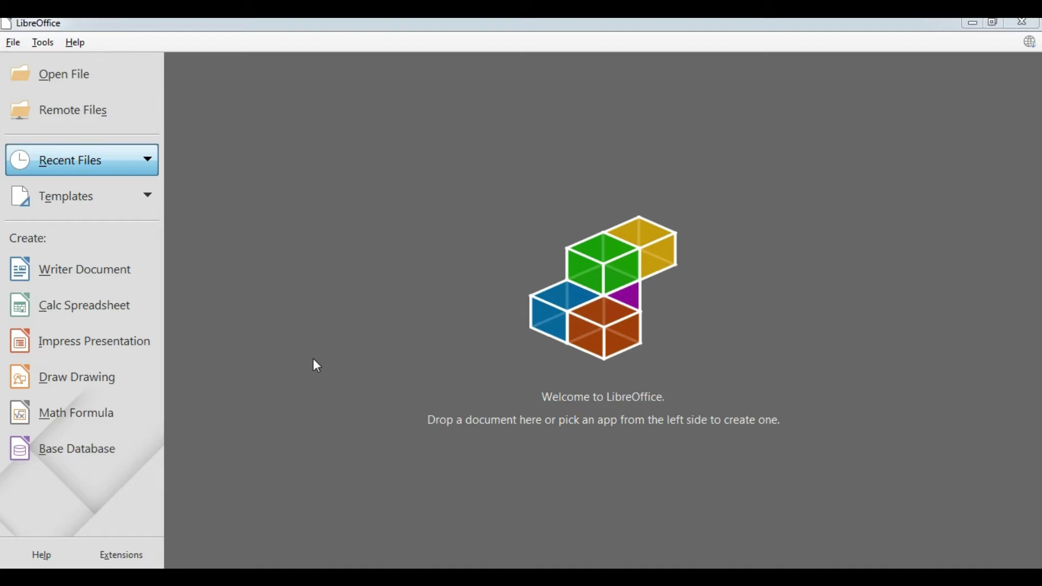
Create a new Calc spreadsheet.
click(107, 307)
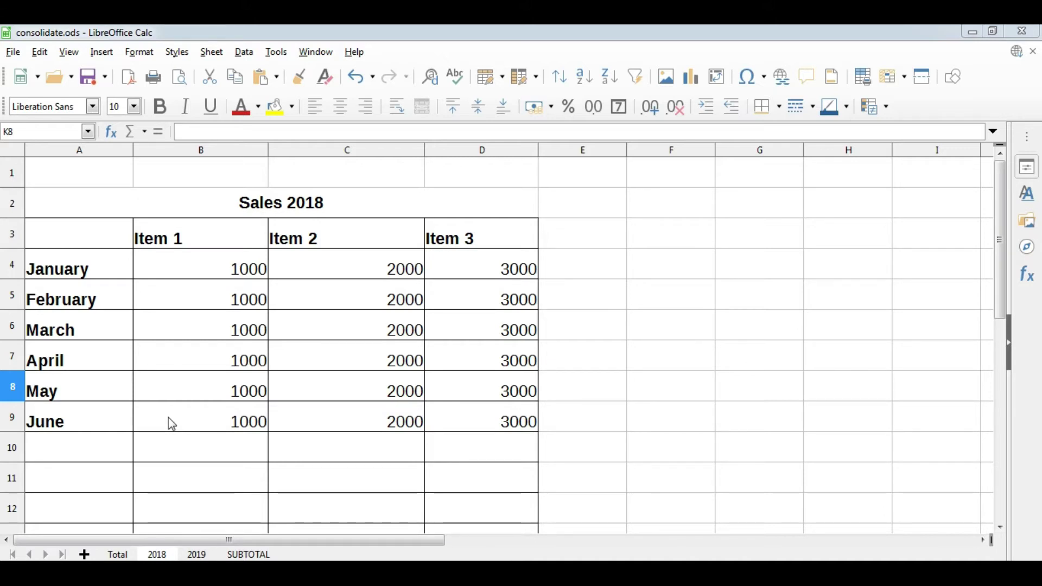
Examine the Total sheet and compare the sales tables on the 2018 and 2019 sheets.
click(197, 554)
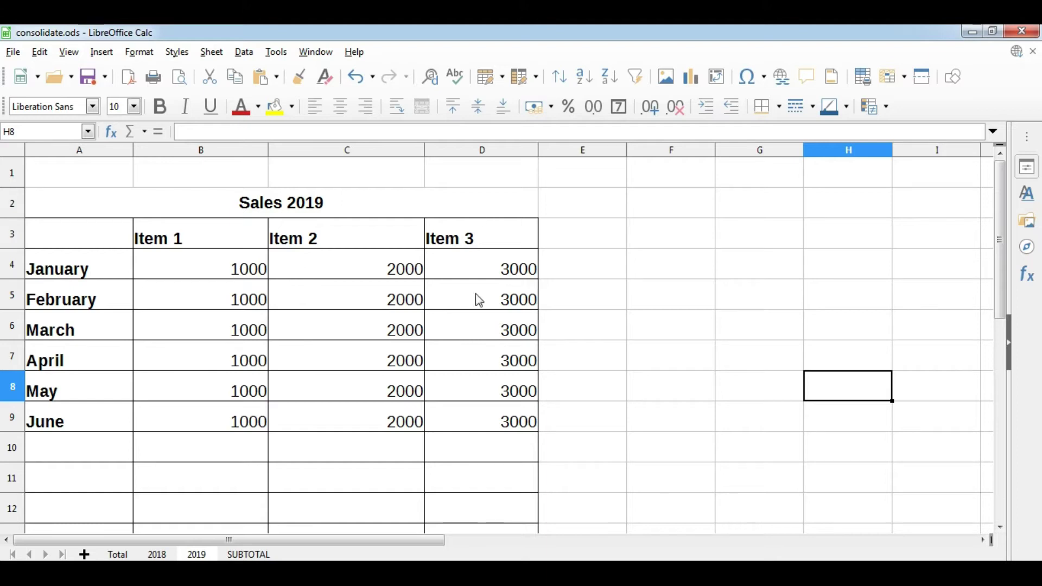
click(121, 555)
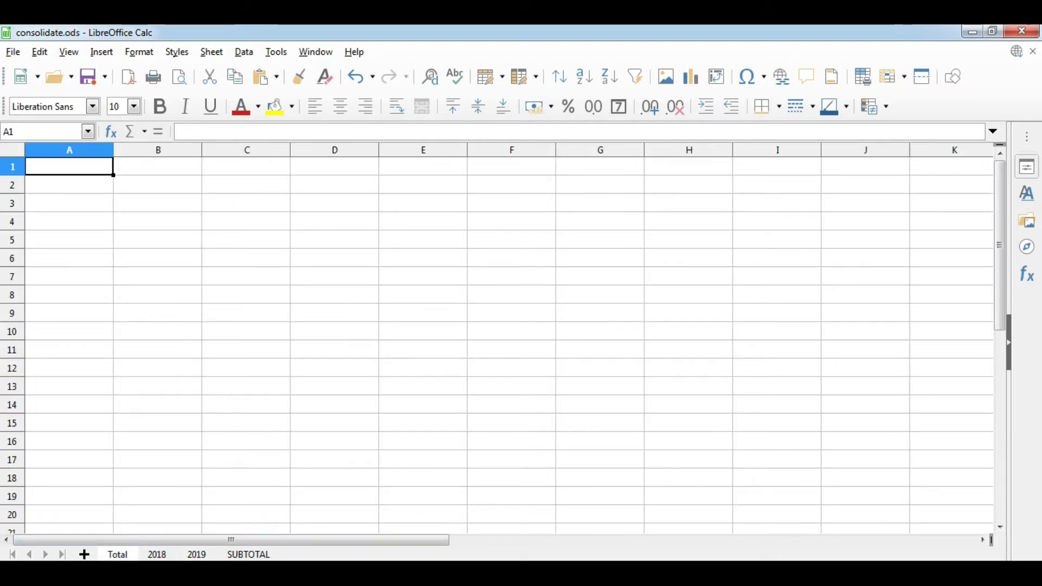
click(158, 555)
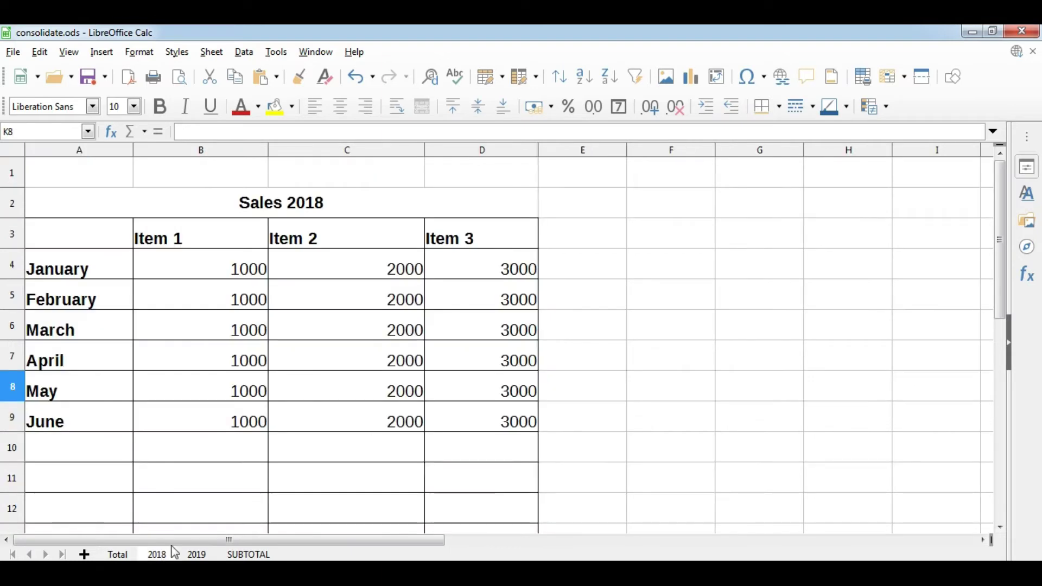
click(201, 556)
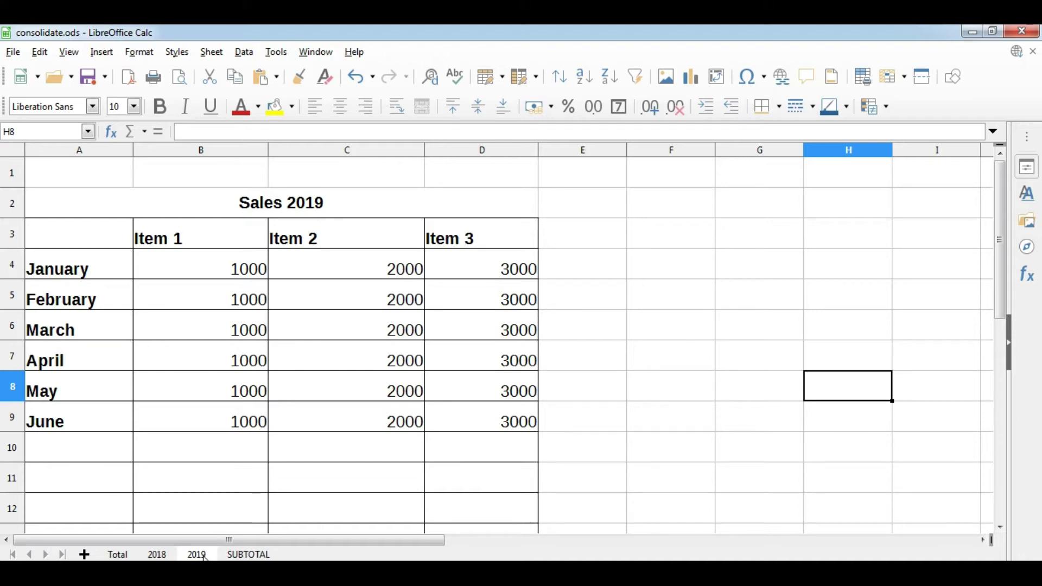
click(152, 555)
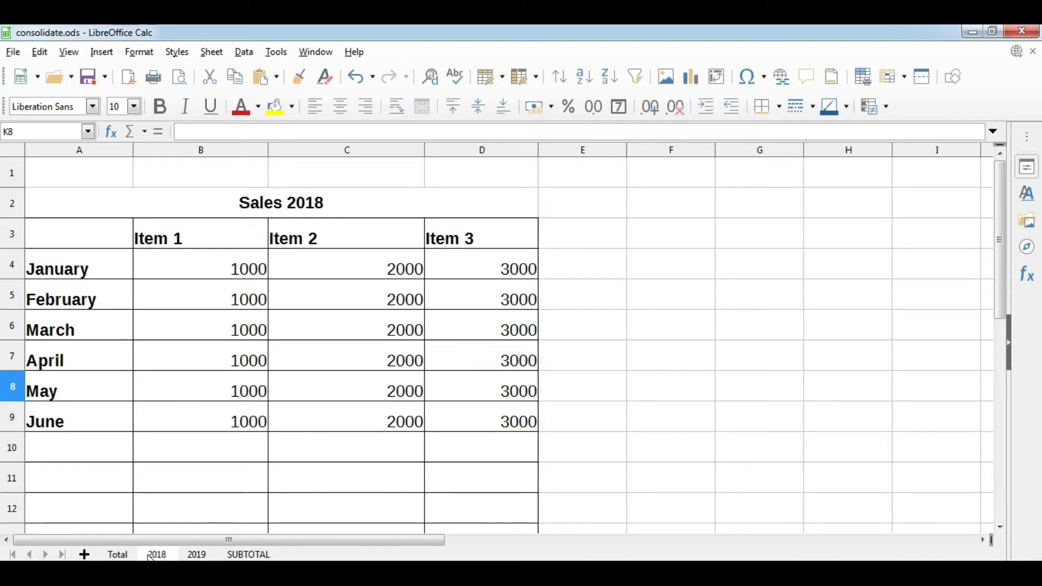
Name the range A3:D9 on the 2018 sheet year2018.
click(584, 240)
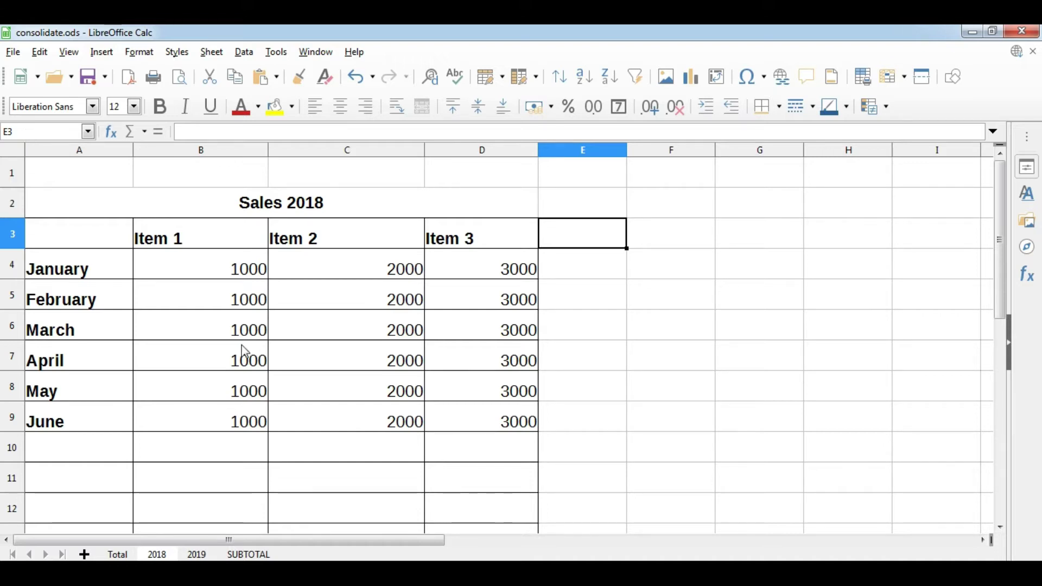
drag(572, 216, 649, 267)
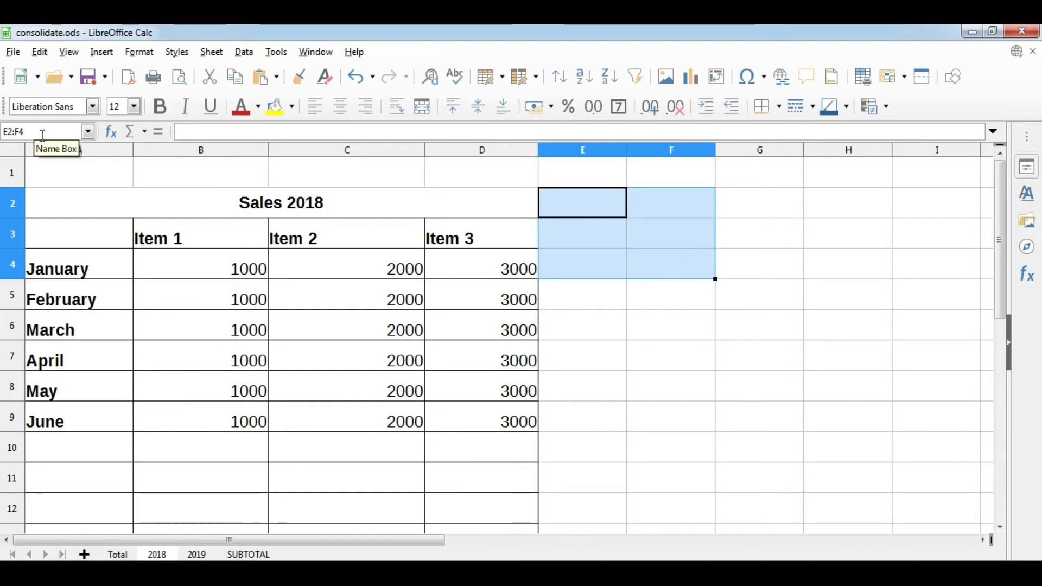
click(138, 246)
drag(79, 240, 500, 424)
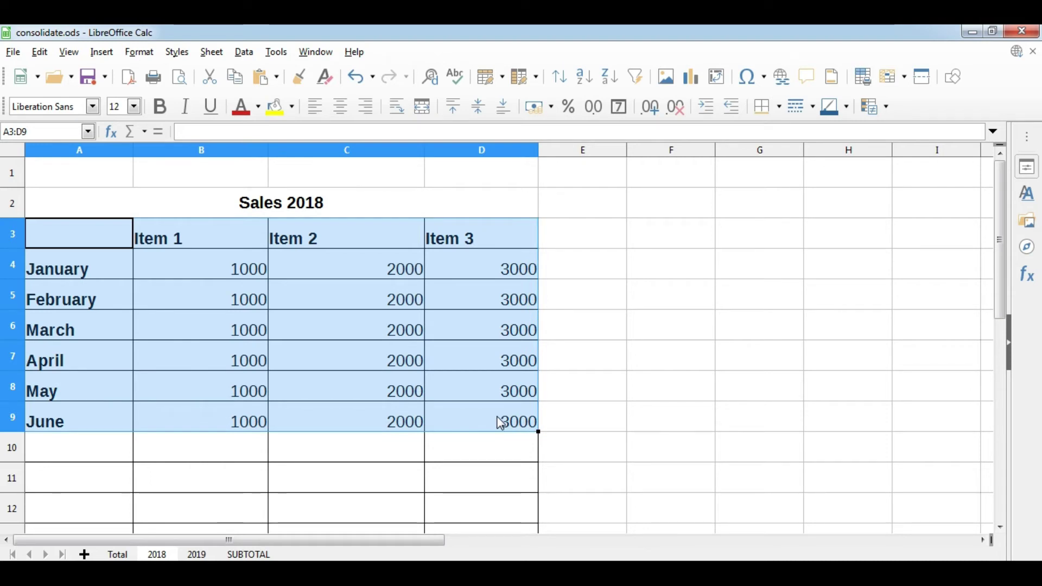
click(50, 132)
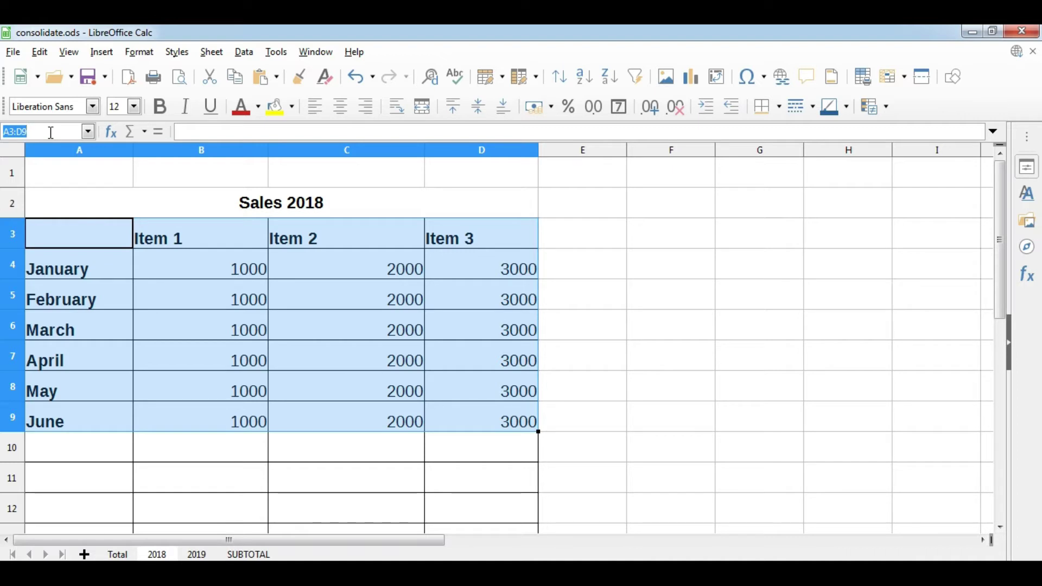
text(ye)
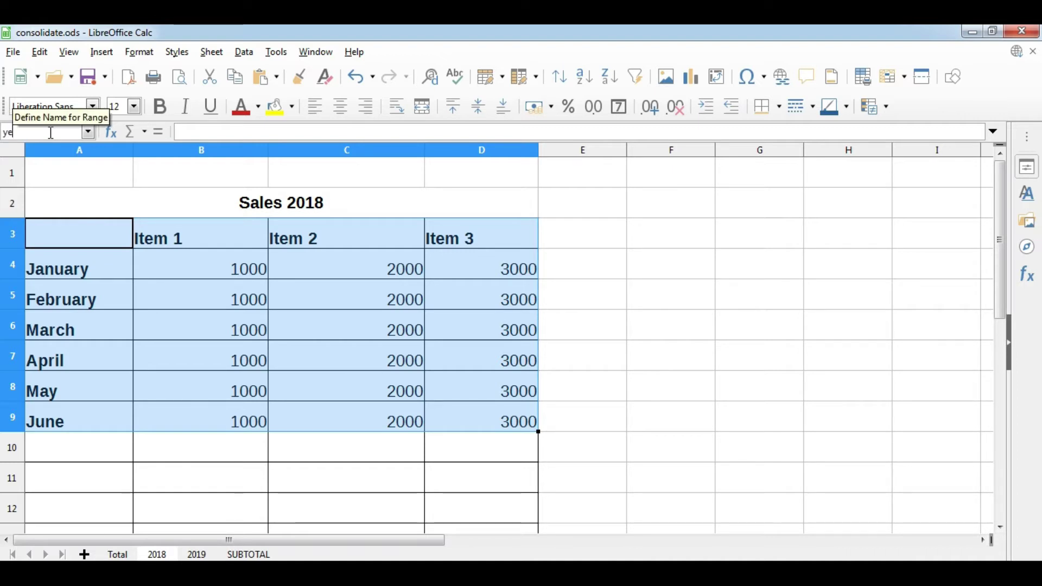
text(ar2018)
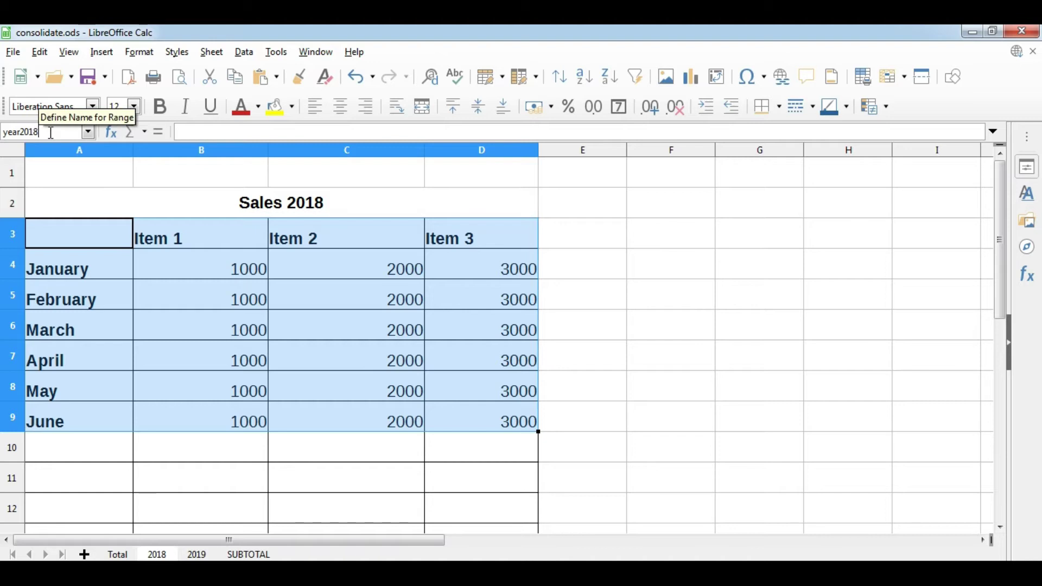
key(Return)
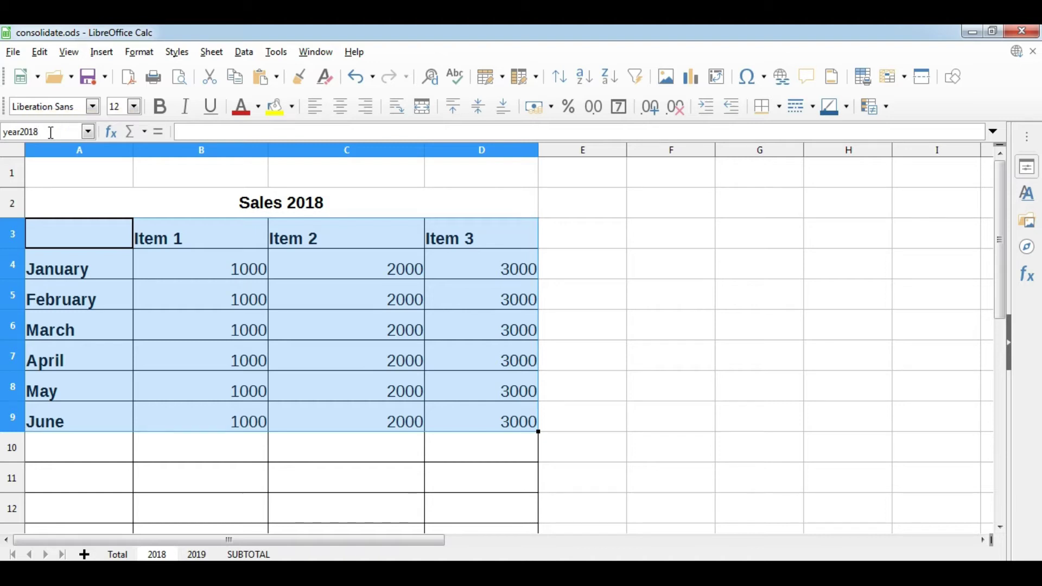
Name the range A3:D9 on the 2019 sheet year2019.
click(195, 553)
drag(91, 240, 477, 427)
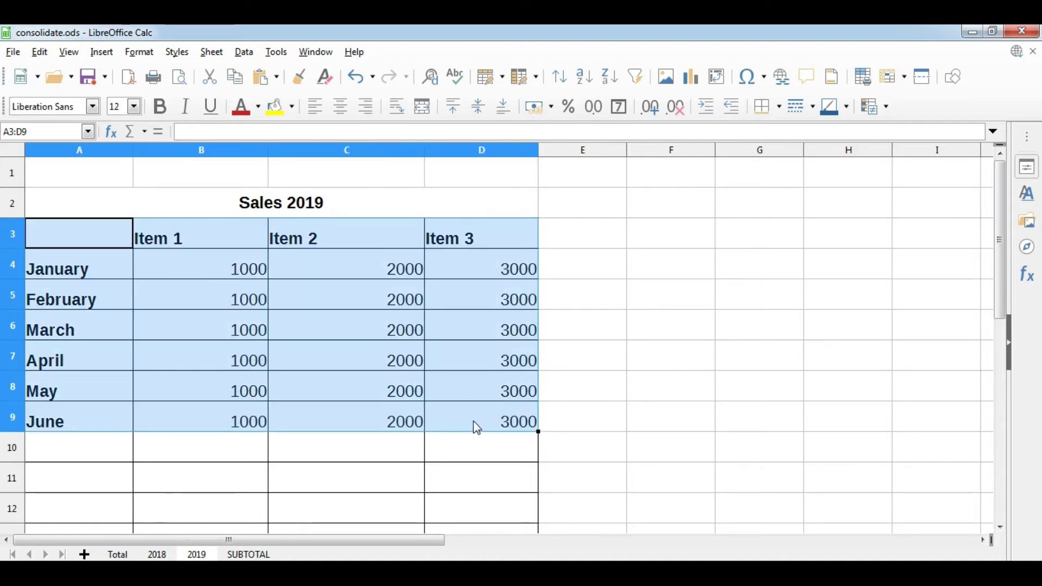
click(37, 133)
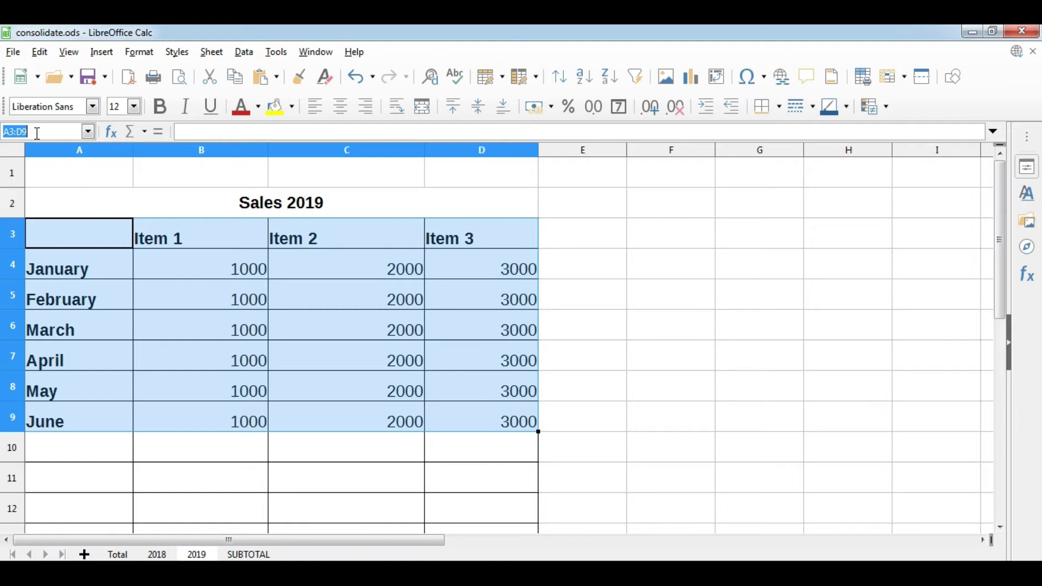
text(year2)
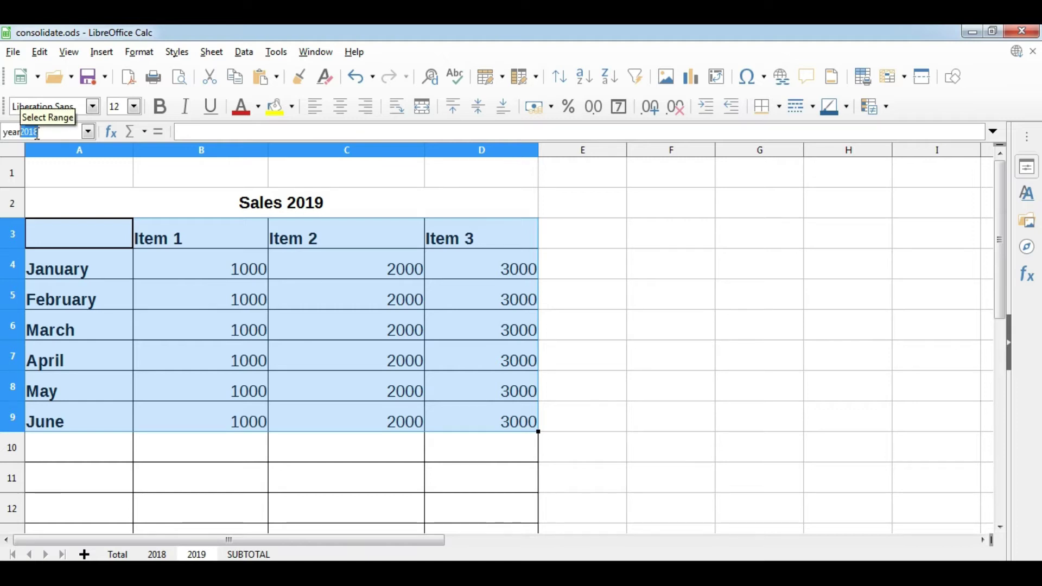
text(019)
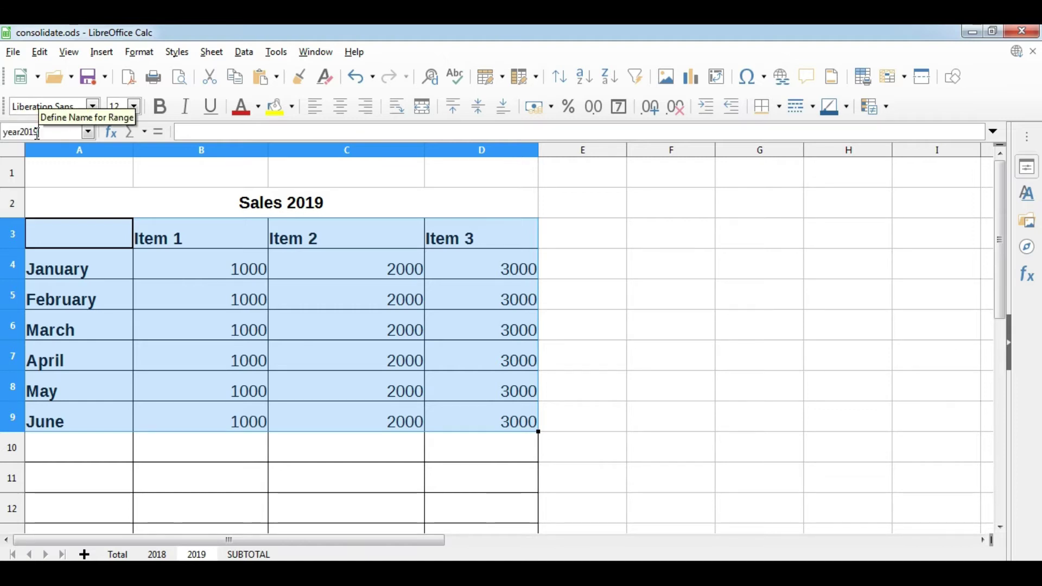
key(Return)
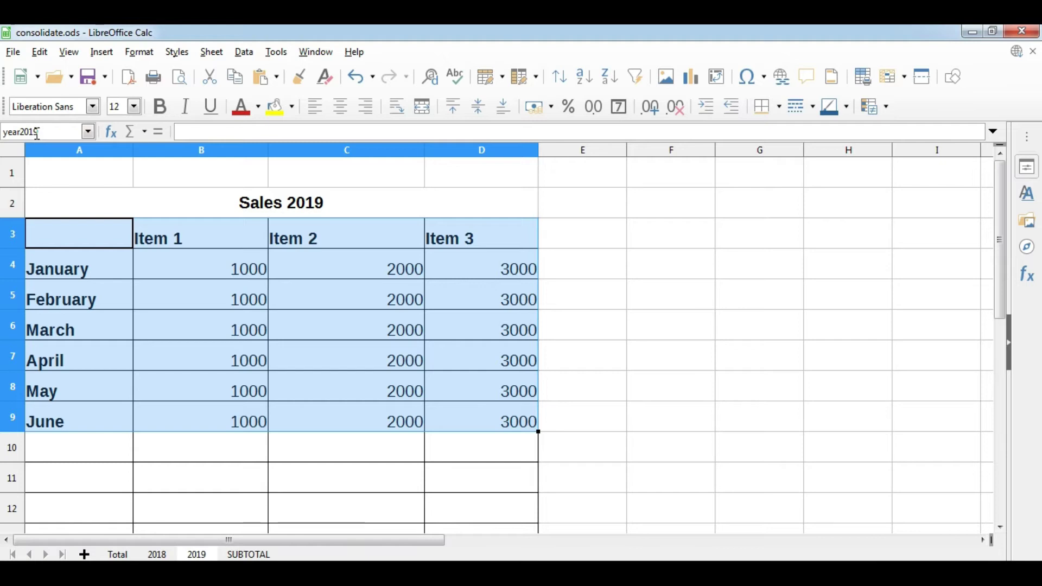
Start a data consolidation on the Total sheet with Sum as the function.
click(128, 556)
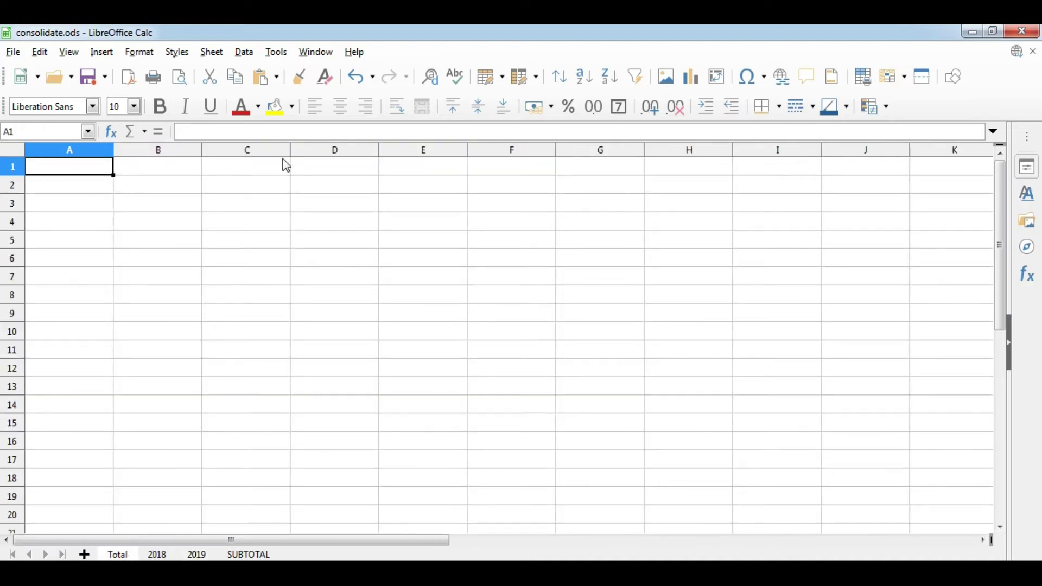
click(242, 54)
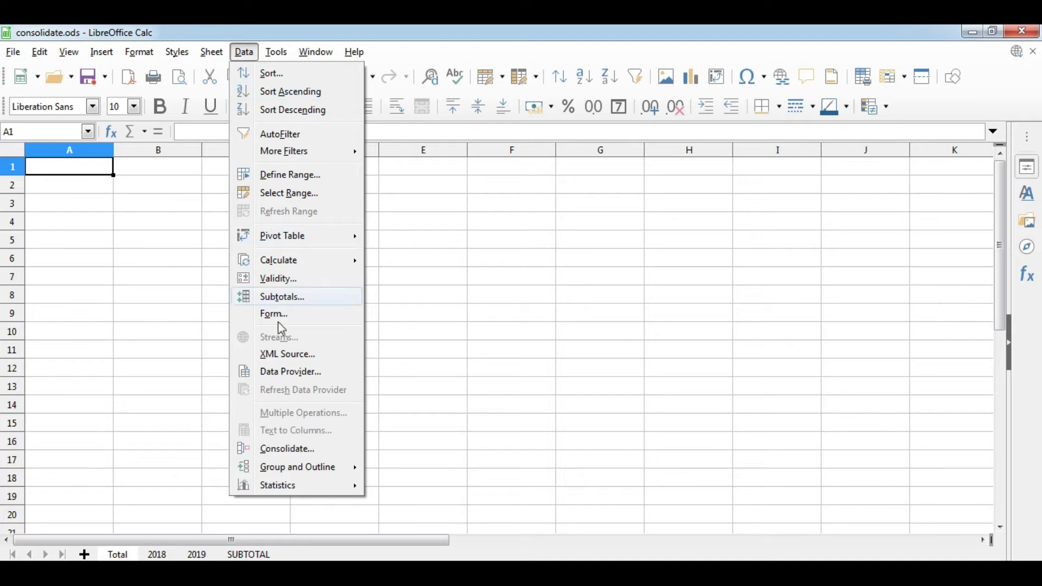
click(319, 445)
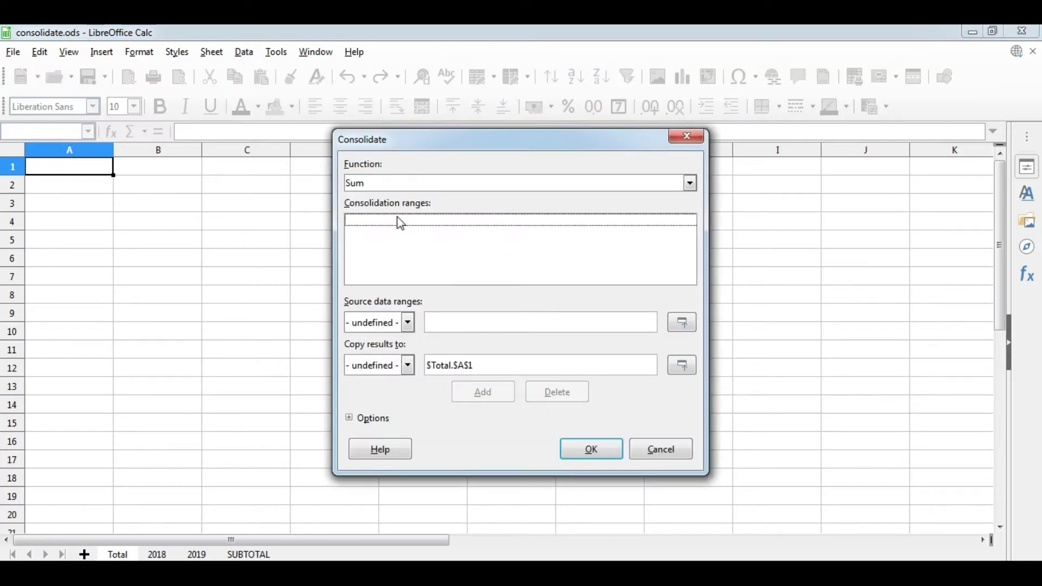
click(465, 185)
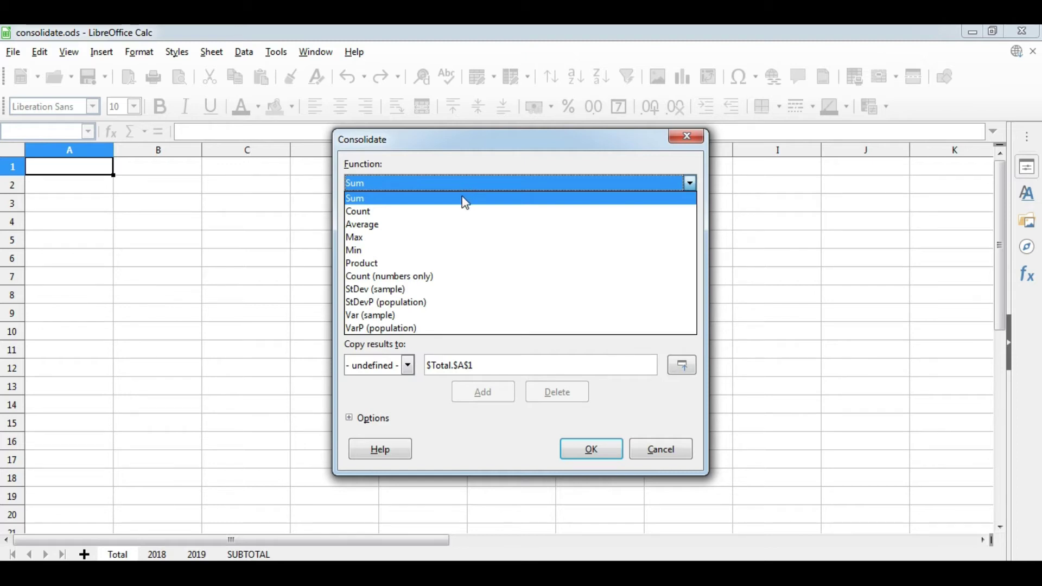
click(465, 199)
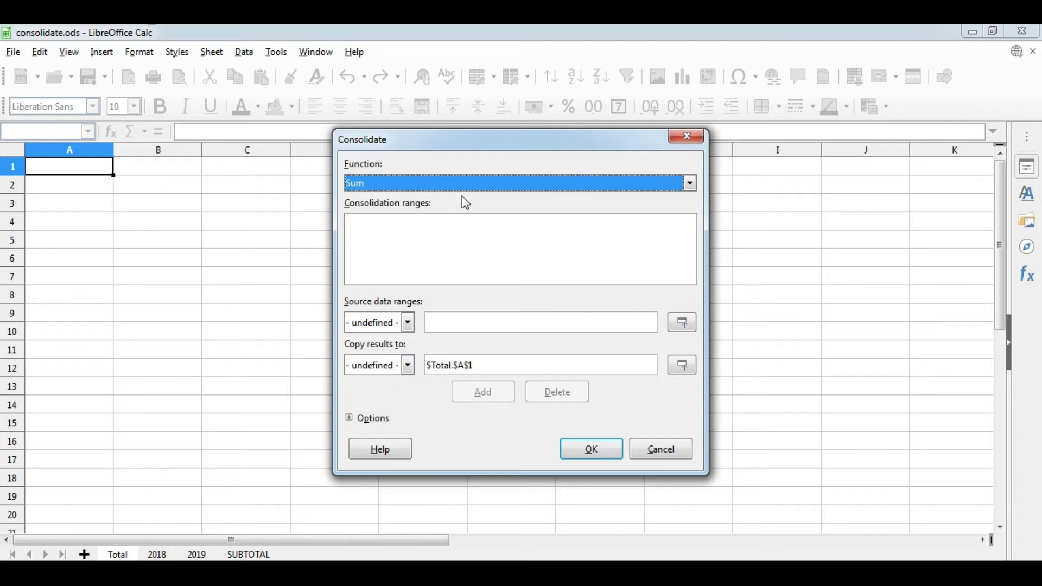
Pick cells A3:D9 directly on the 2018 sheet as the consolidation's source data range.
click(408, 325)
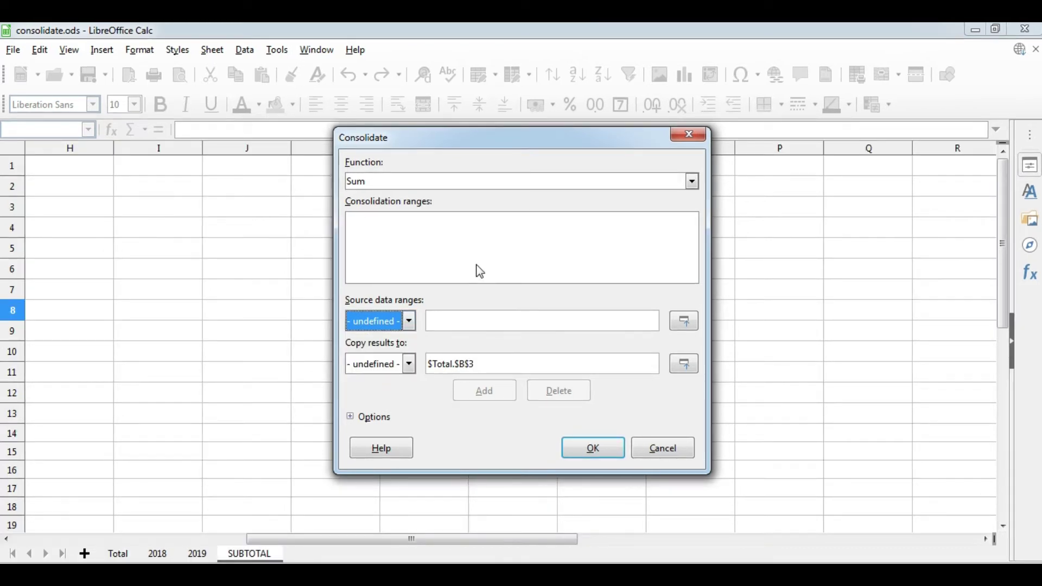
click(687, 327)
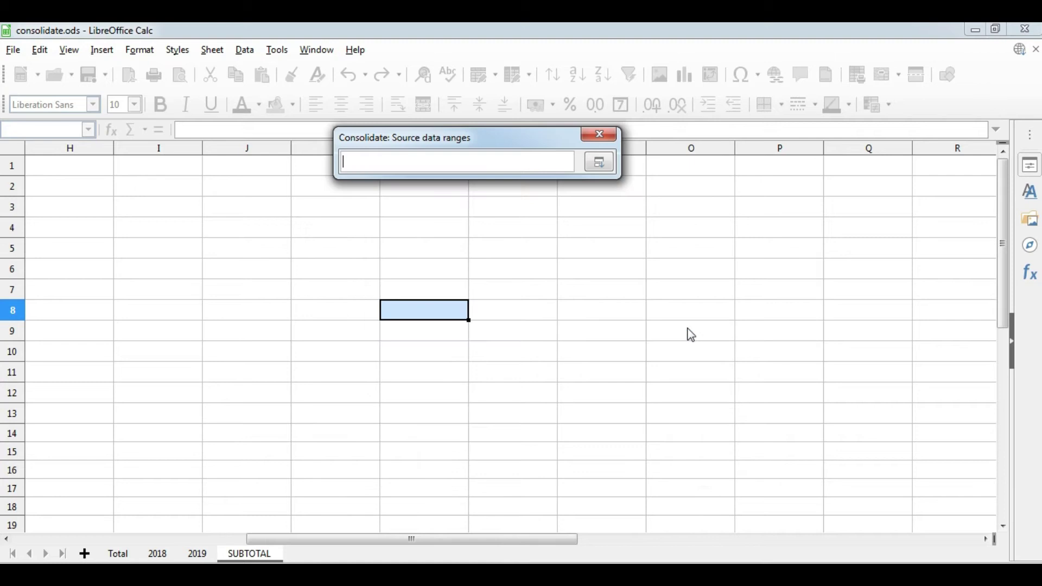
click(159, 554)
drag(62, 234, 496, 419)
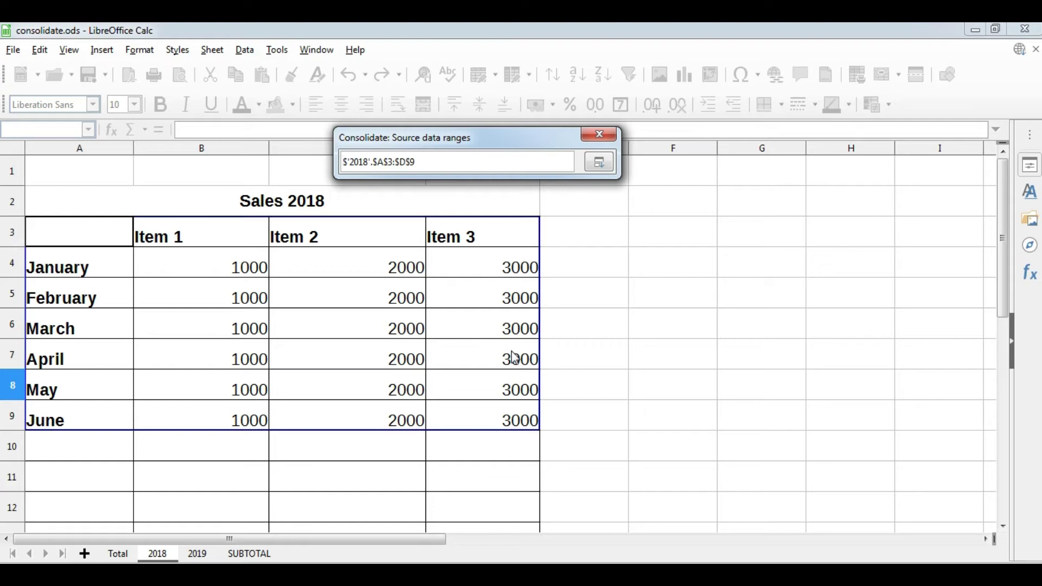
click(599, 161)
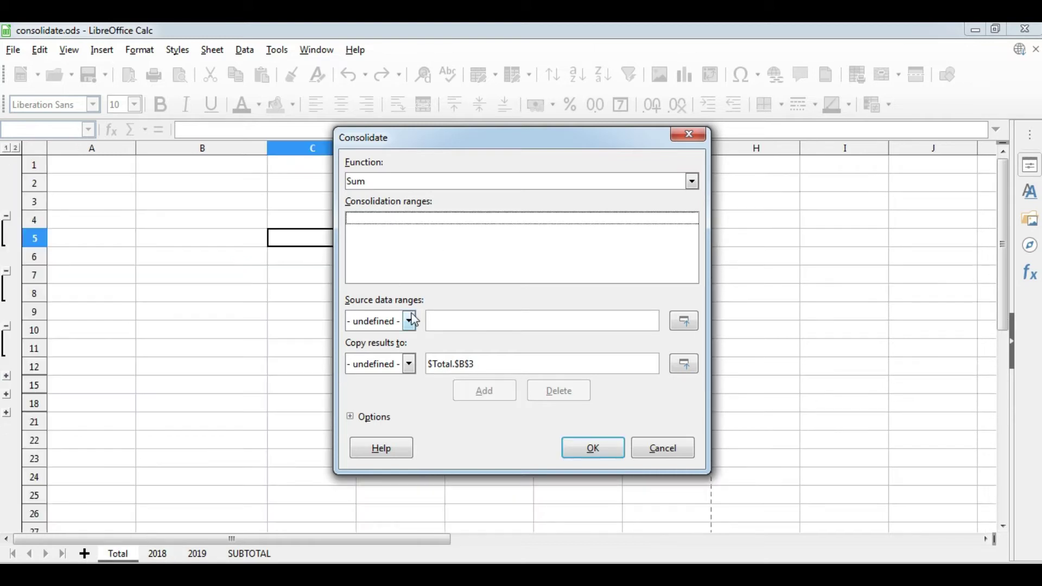
Add the named ranges year2018 and year2019 to the consolidation ranges.
click(410, 321)
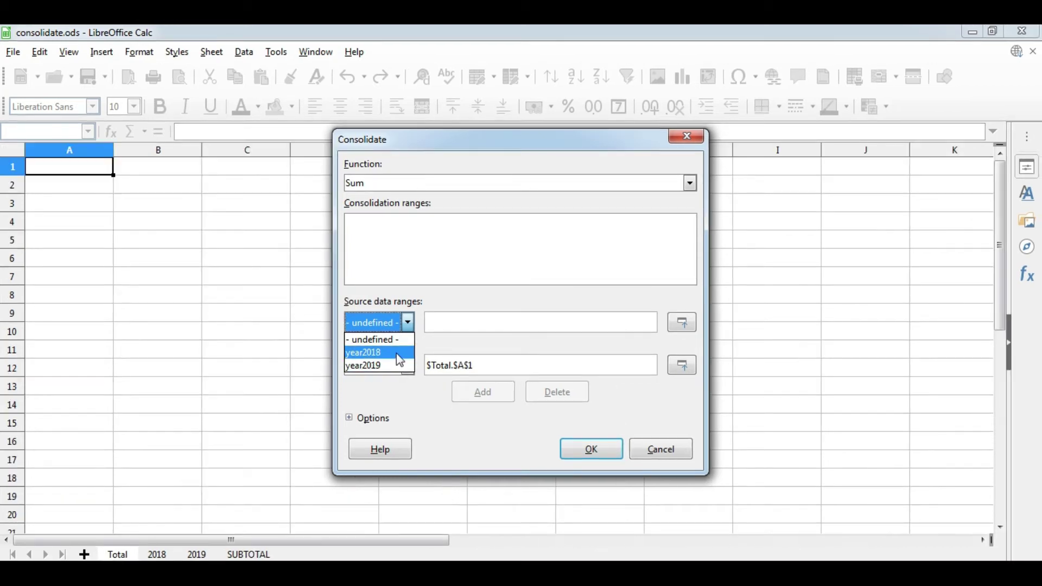
click(400, 353)
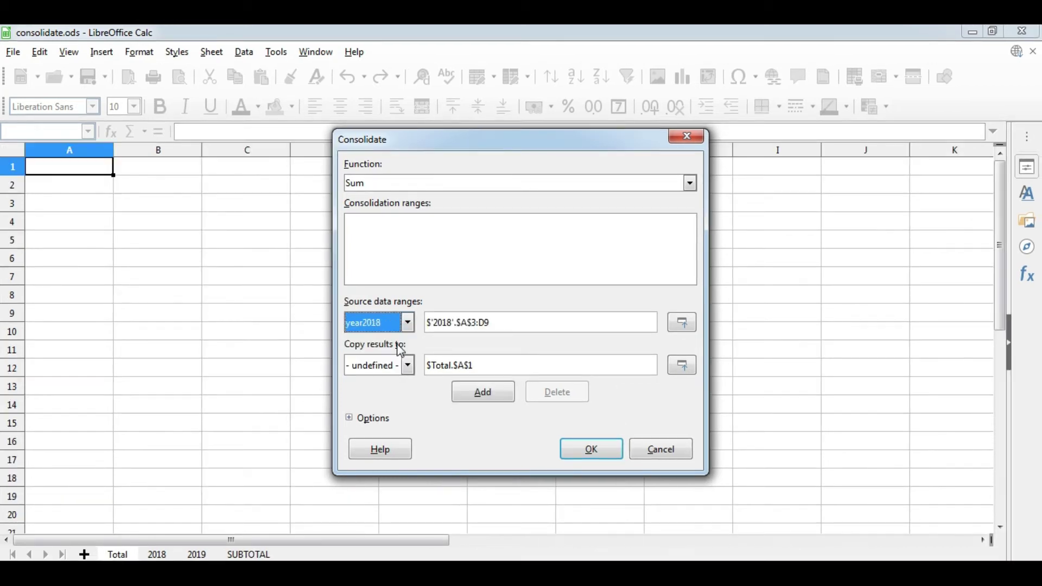
click(484, 395)
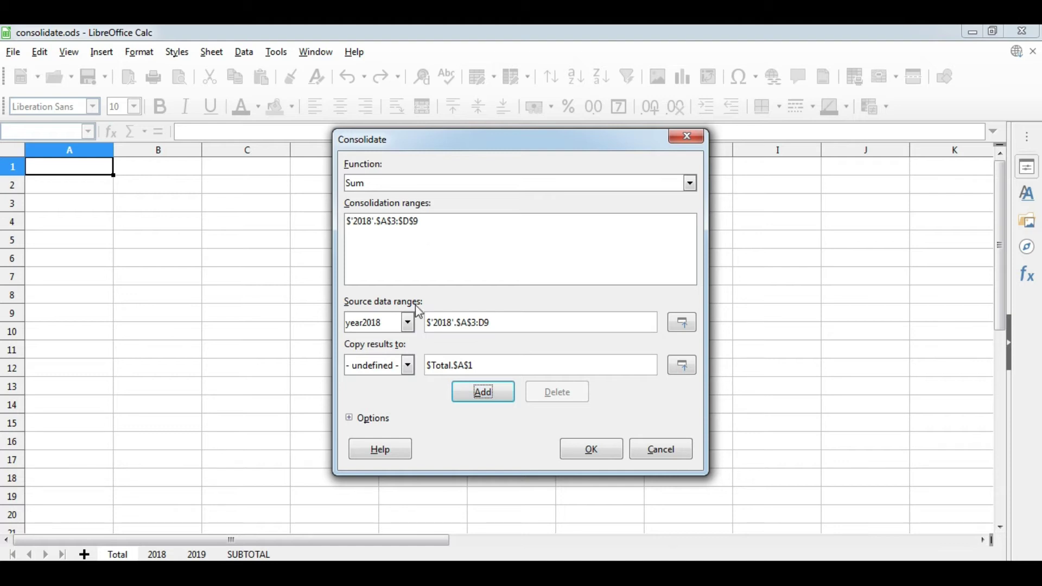
click(407, 322)
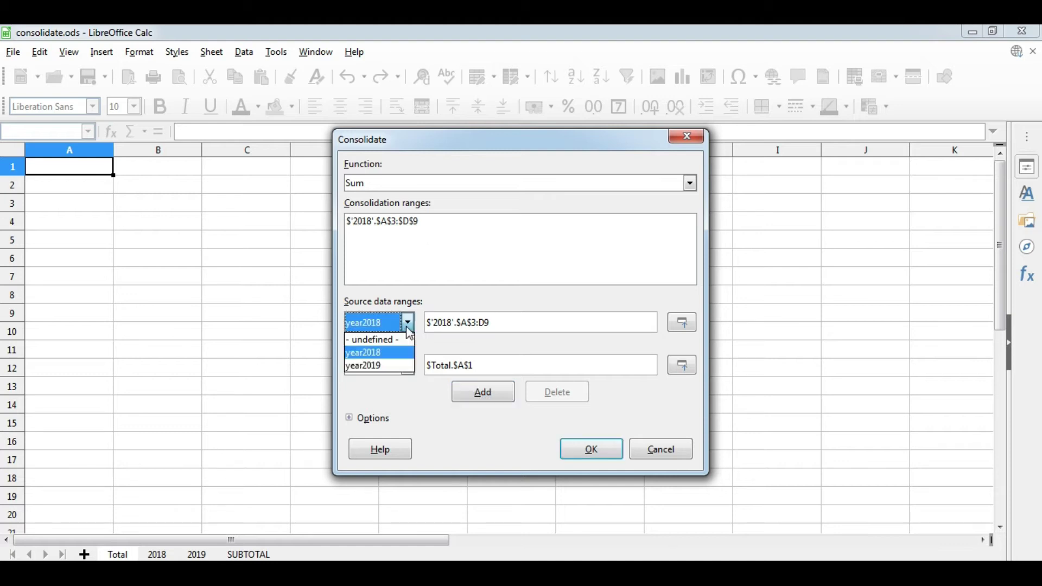
click(394, 367)
click(476, 387)
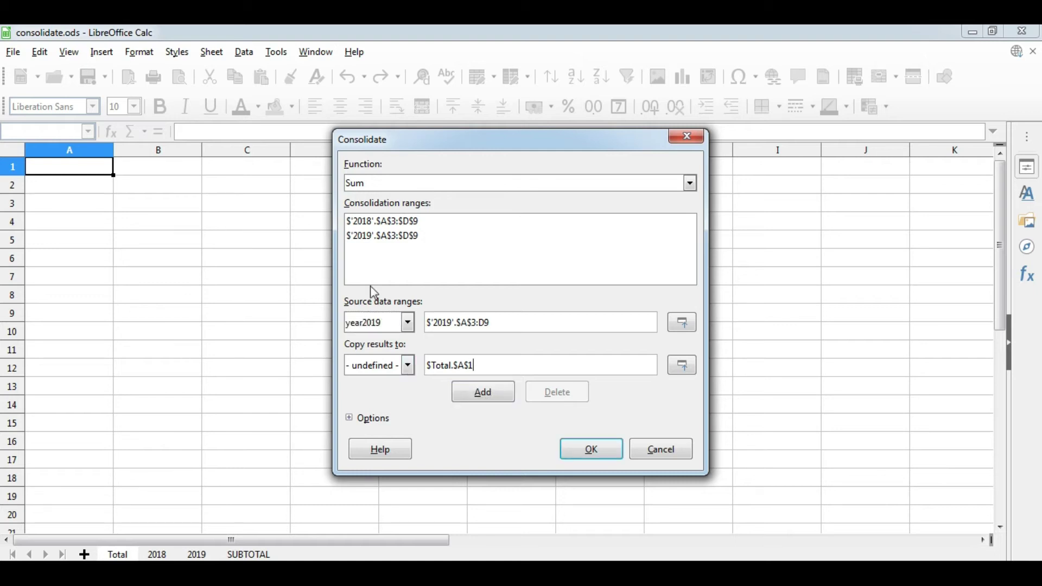
Set cell B3 on the Total sheet as the results destination and expand the extra consolidation options.
click(166, 210)
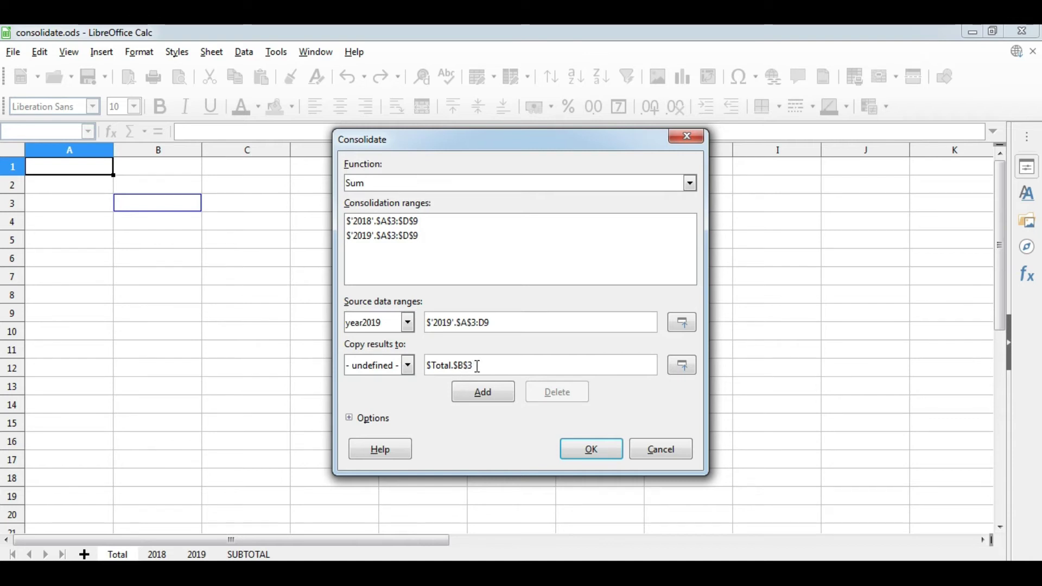
click(385, 423)
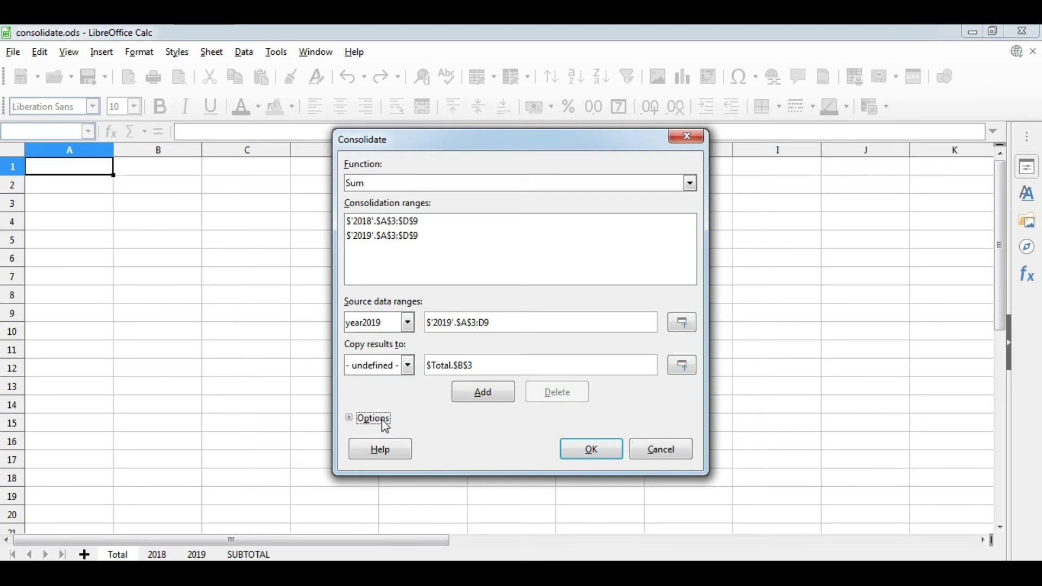
click(382, 422)
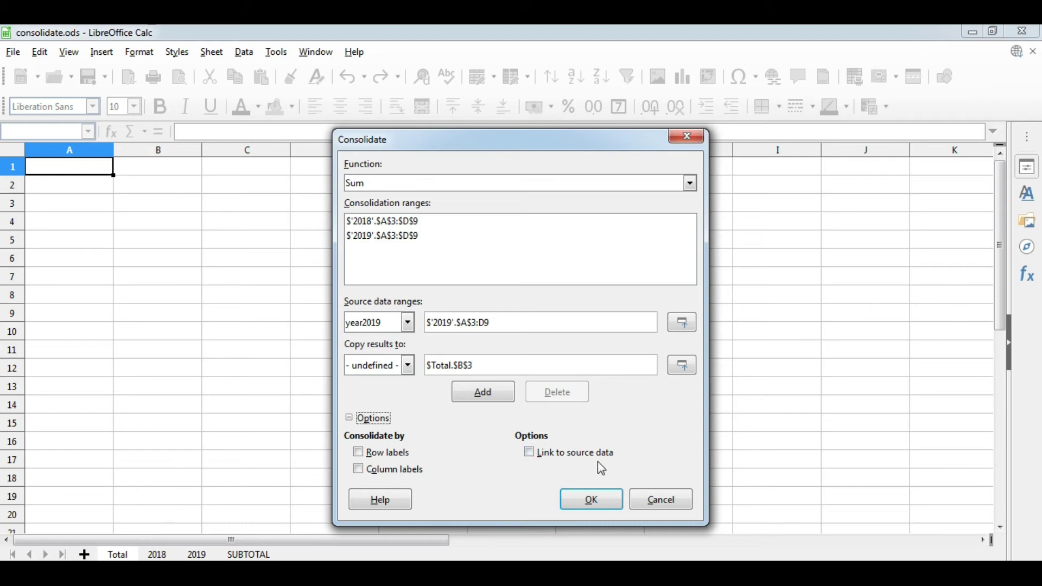
Consolidate by row labels and column labels with links to the source data, and generate the result.
click(375, 453)
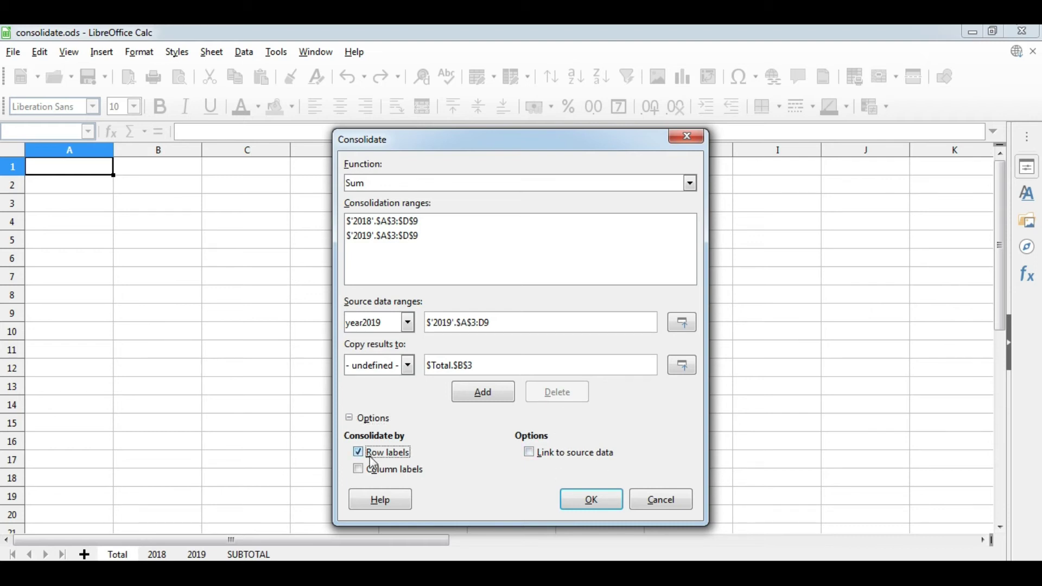
click(371, 472)
click(532, 455)
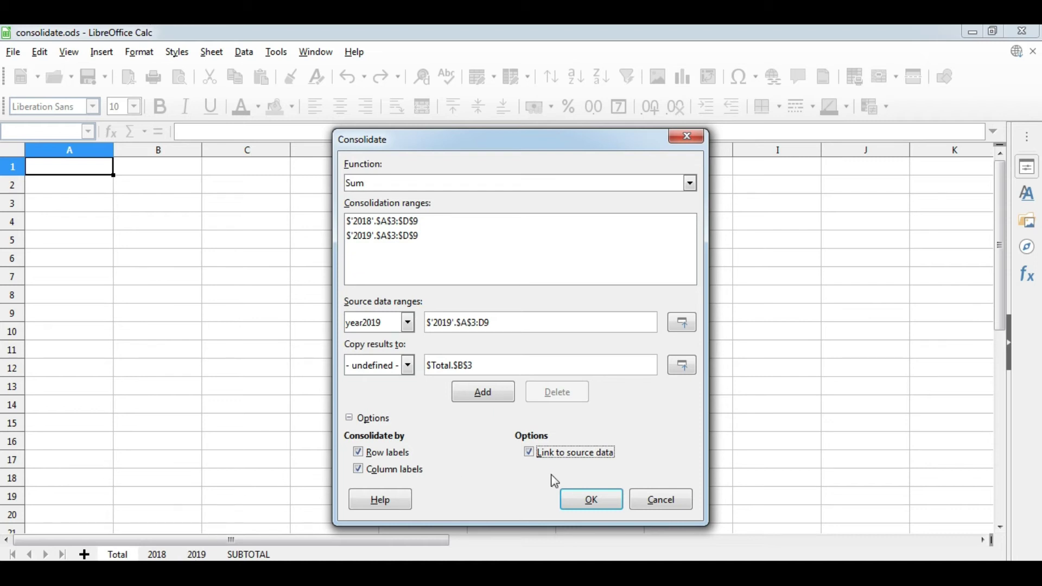
click(591, 499)
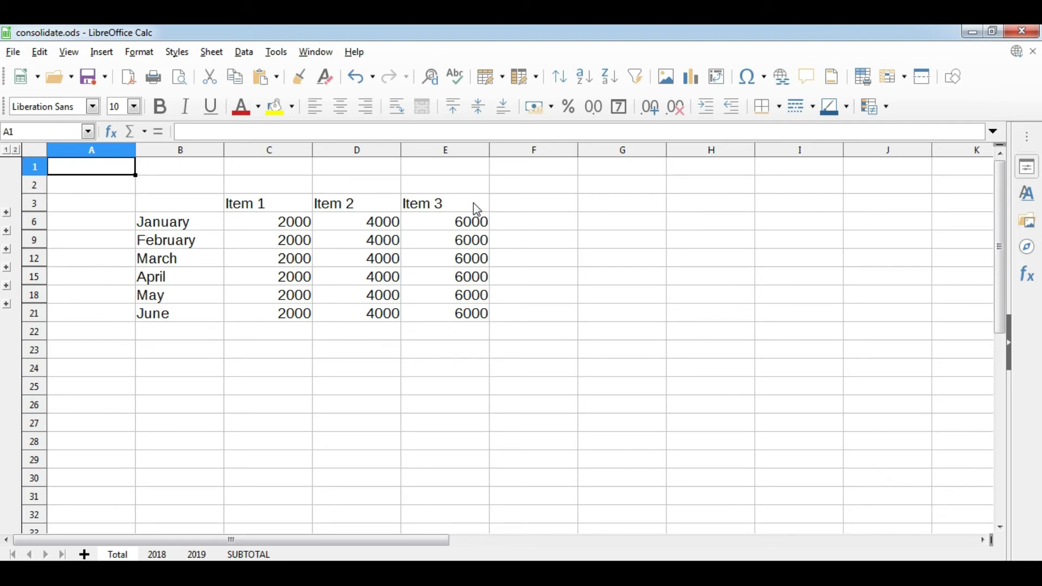
Expand January's outline group in the consolidated table and widen column B to fit its labels.
drag(476, 207, 430, 187)
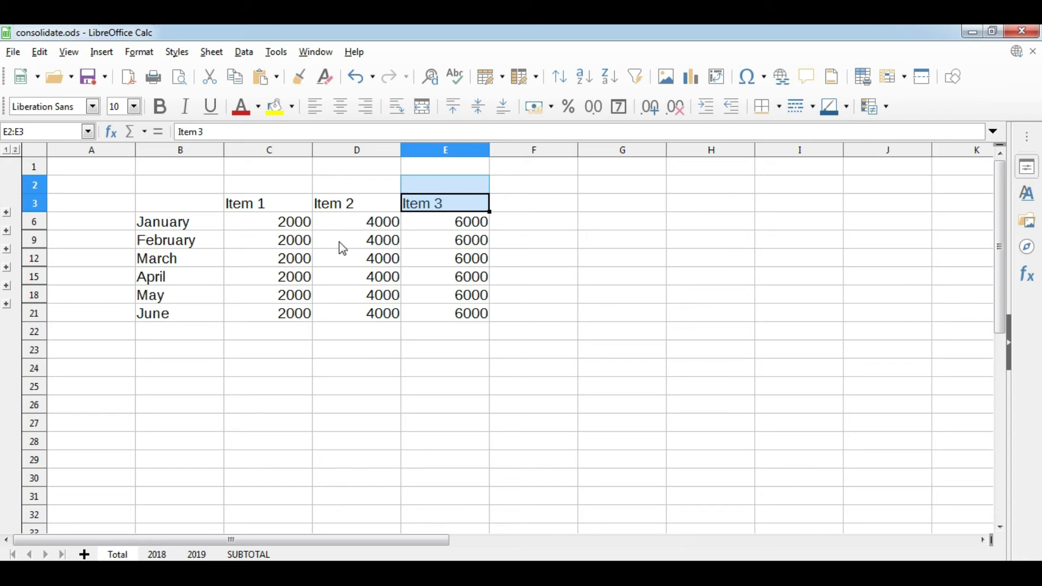
click(93, 224)
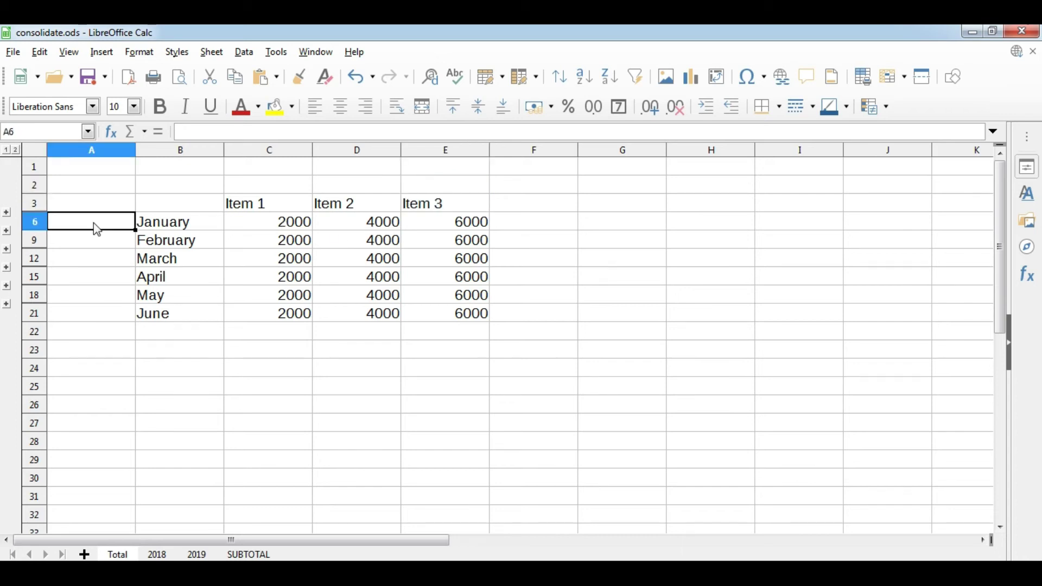
click(7, 213)
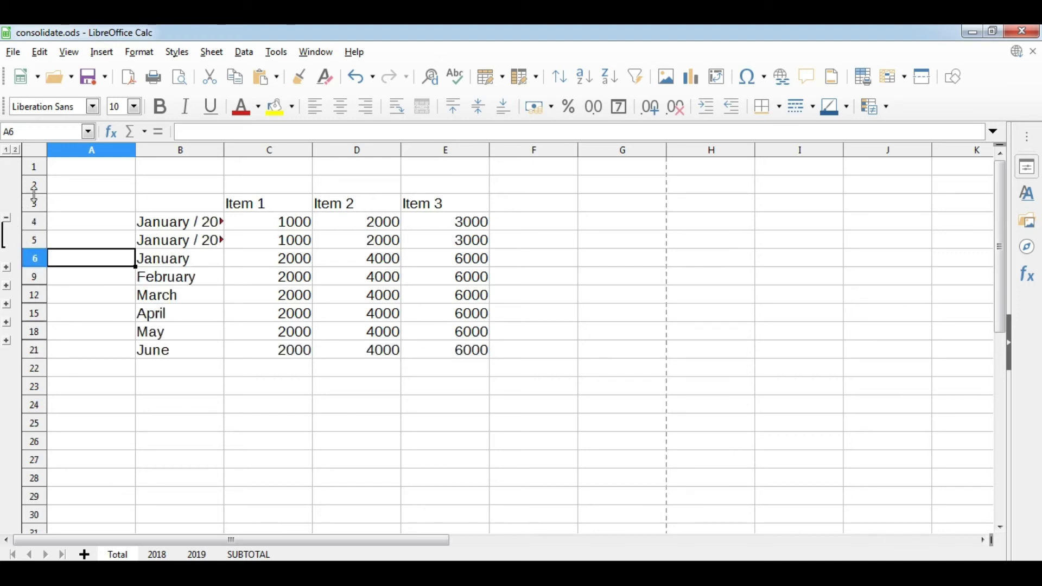
drag(224, 150, 267, 152)
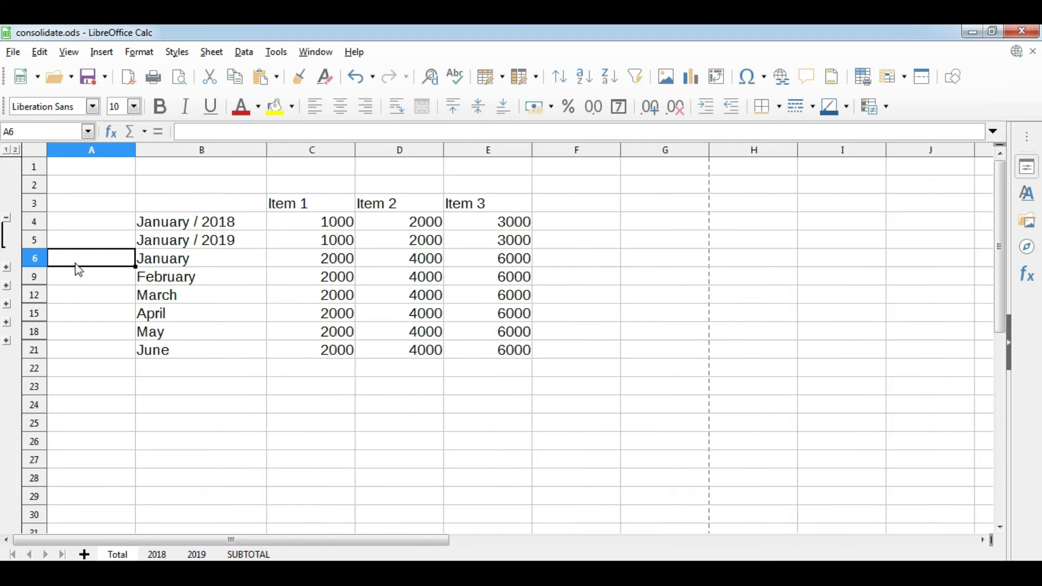
Examine January's 2018 and 2019 detail rows and the formulas behind its totals for the three items.
click(159, 261)
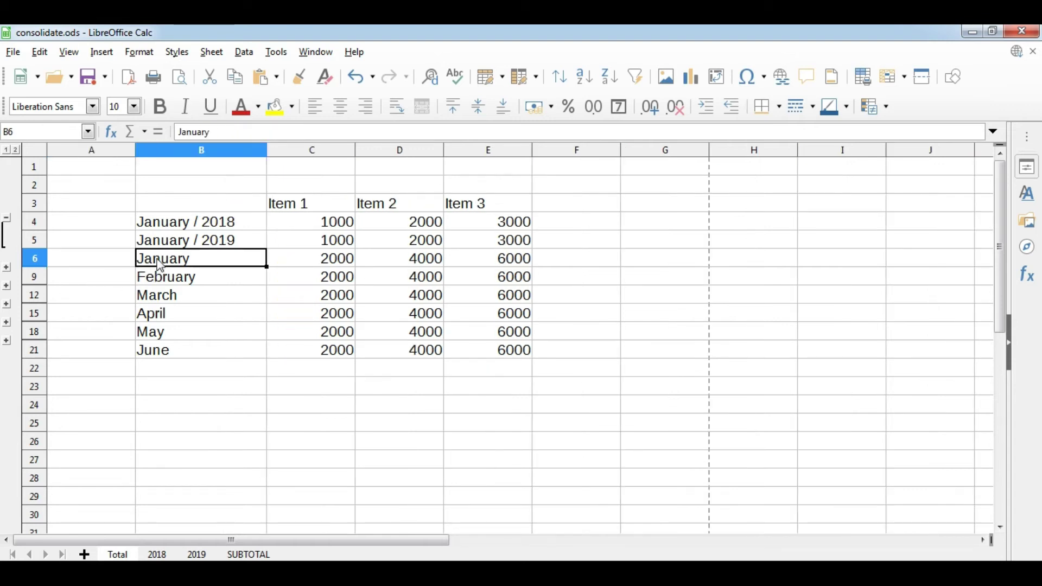
click(250, 223)
click(250, 244)
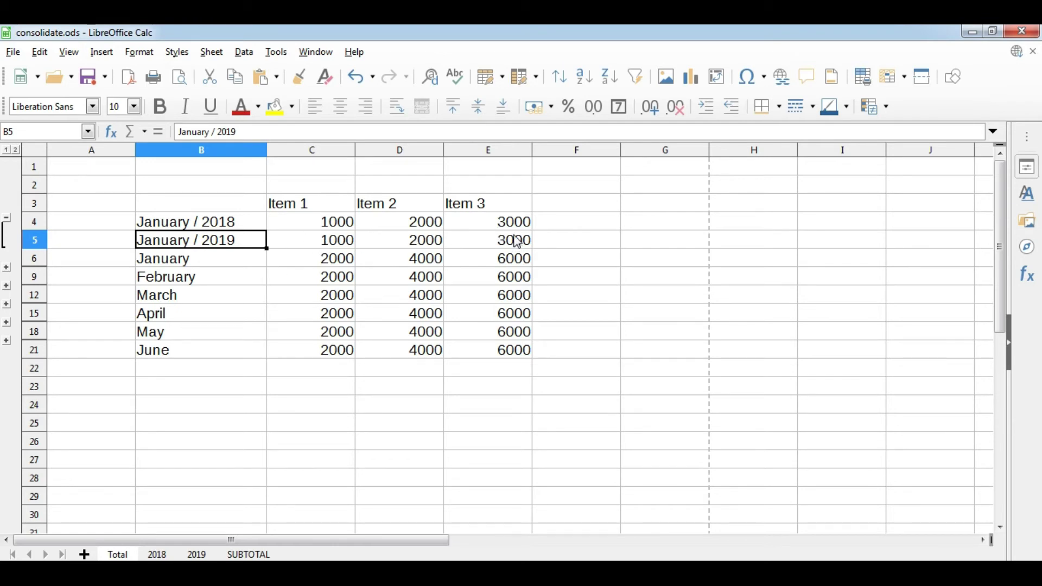
click(195, 264)
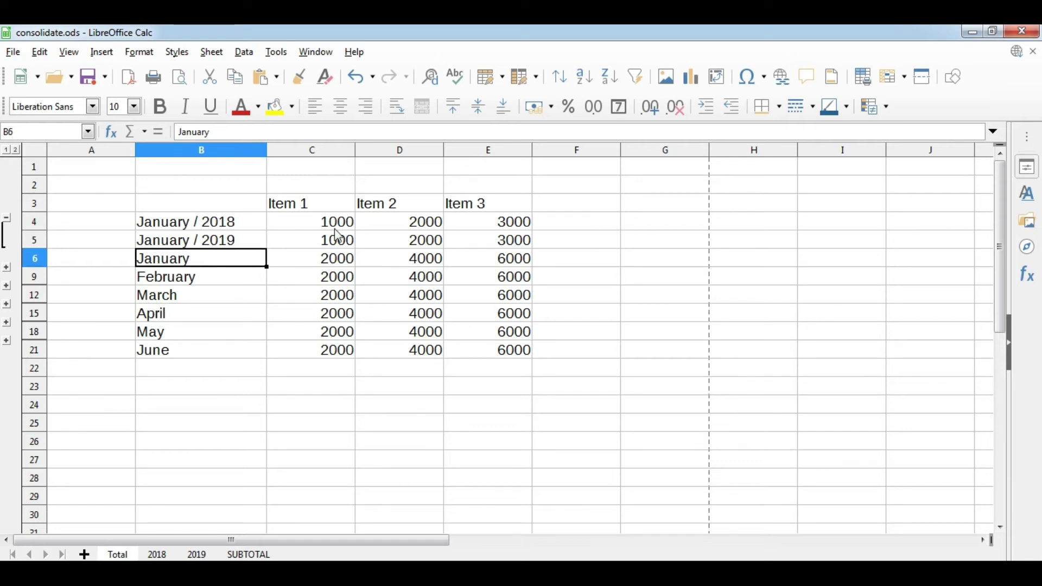
click(326, 264)
click(441, 259)
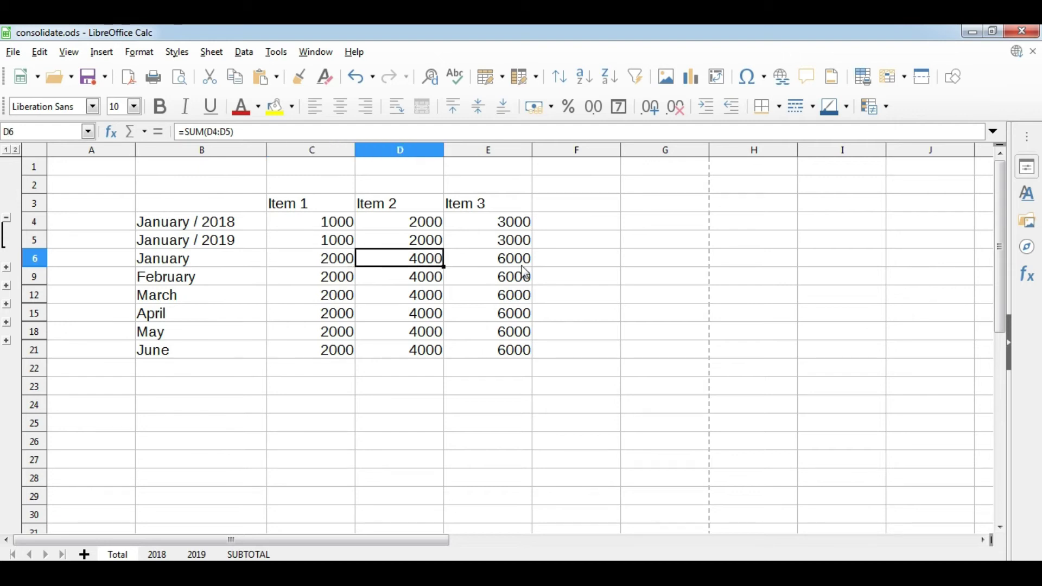
click(510, 263)
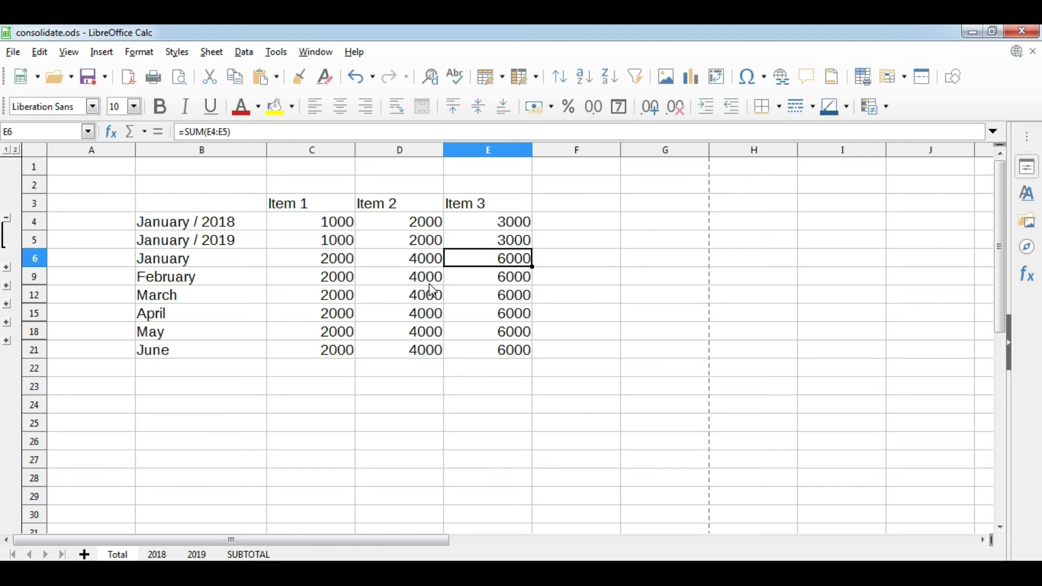
Expand February's outline group in the consolidated table to show its yearly detail rows.
click(7, 267)
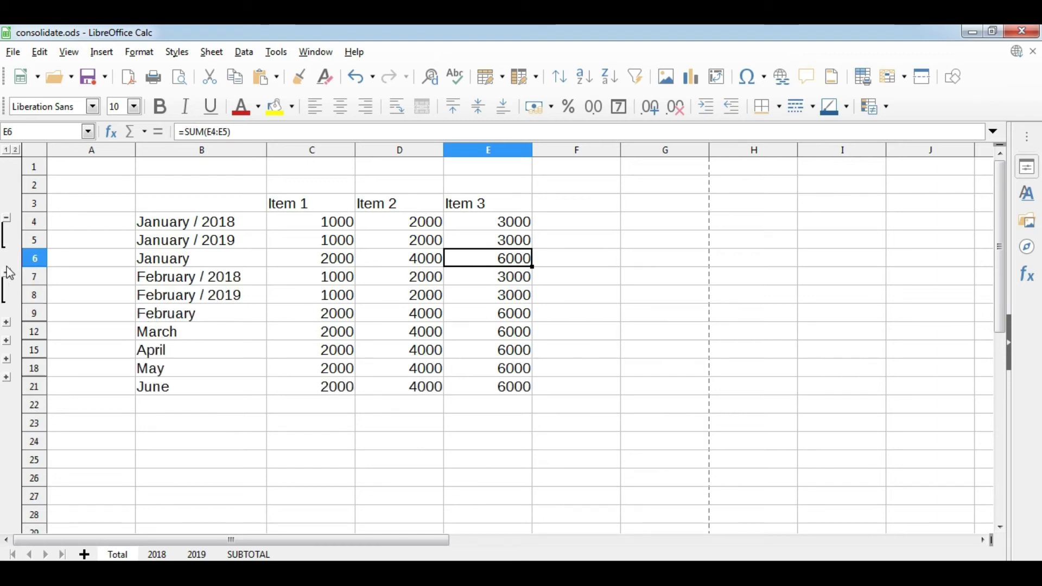
click(7, 323)
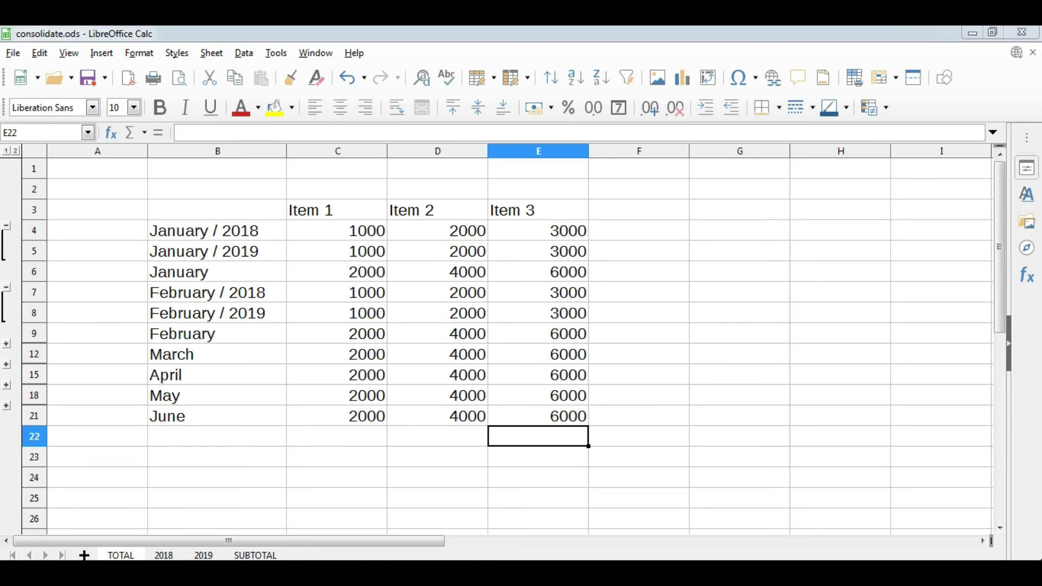
Set January's Item 1 sales on the 2018 sheet to 4000 and return to the Total sheet.
click(165, 555)
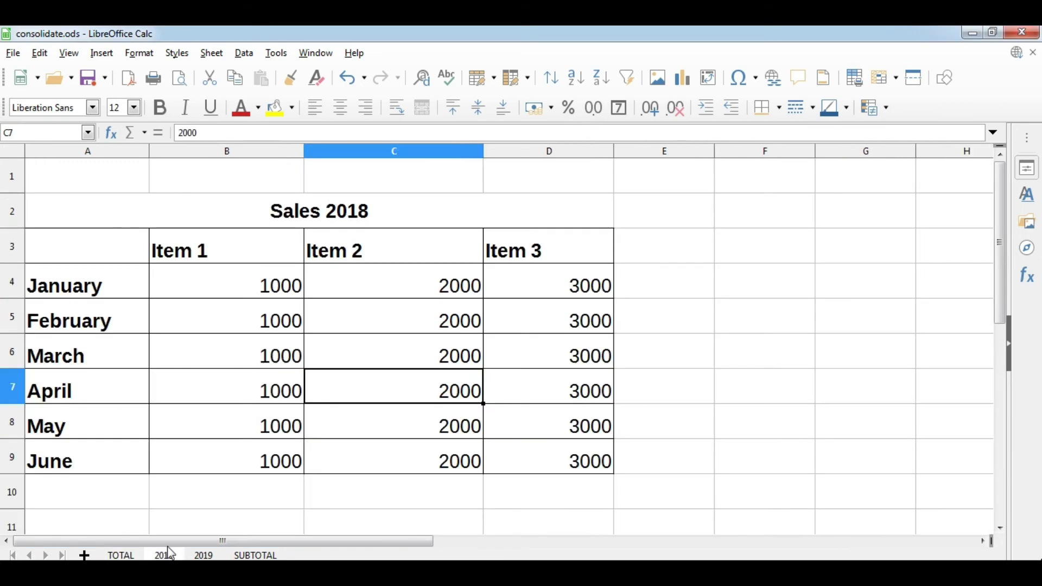
click(252, 280)
text(4000)
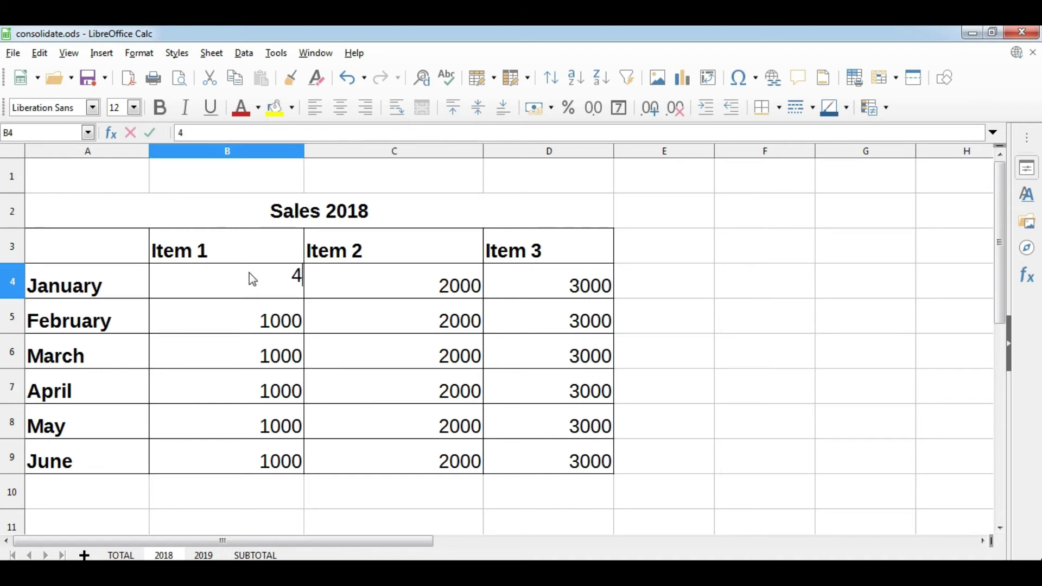
click(284, 329)
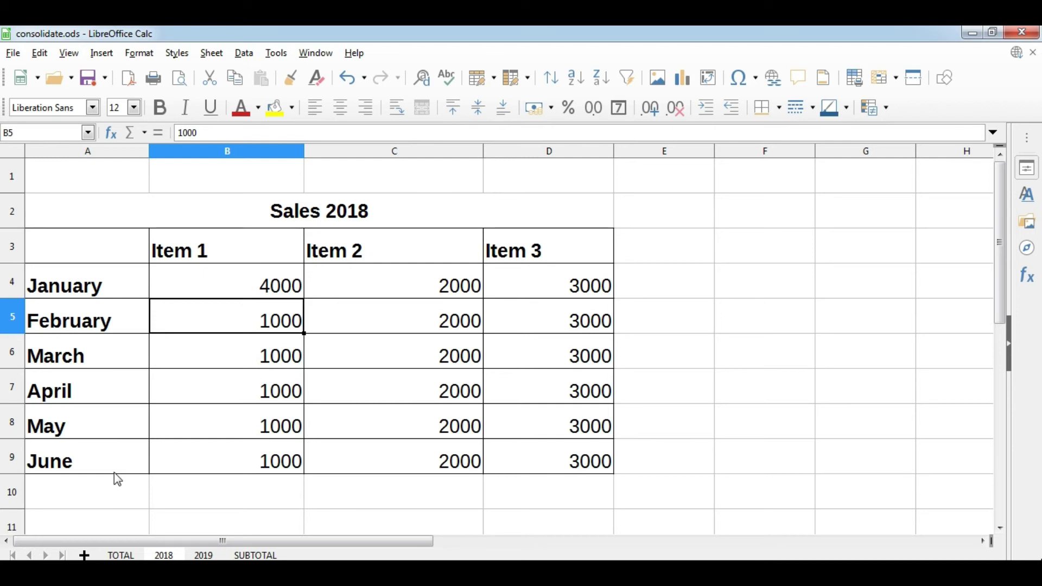
click(122, 554)
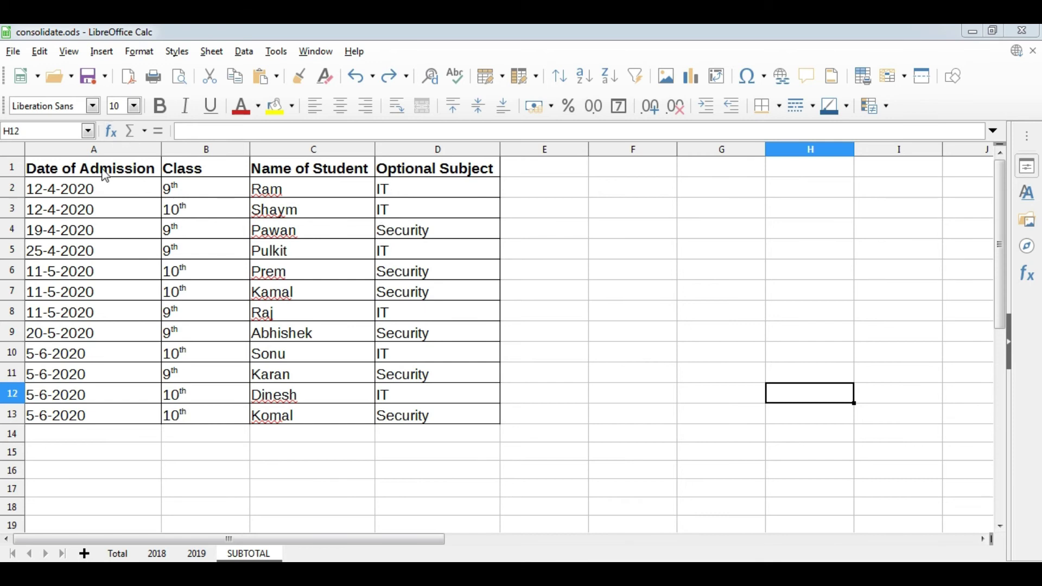
Add subtotals to A1:D13 on the SUBTOTAL sheet, grouped by Class with a Count of Name of Student.
drag(102, 170, 448, 423)
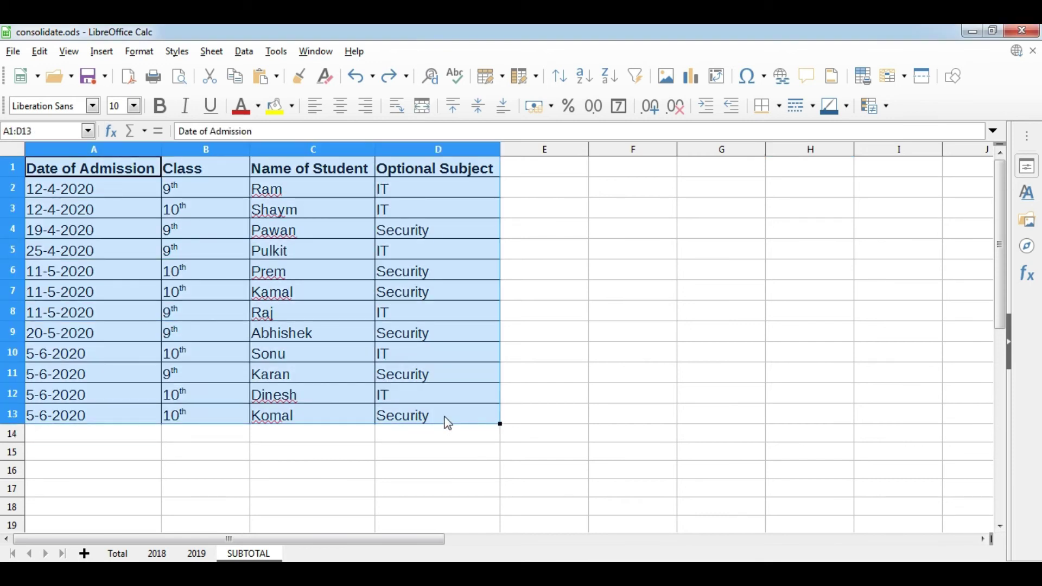
click(244, 52)
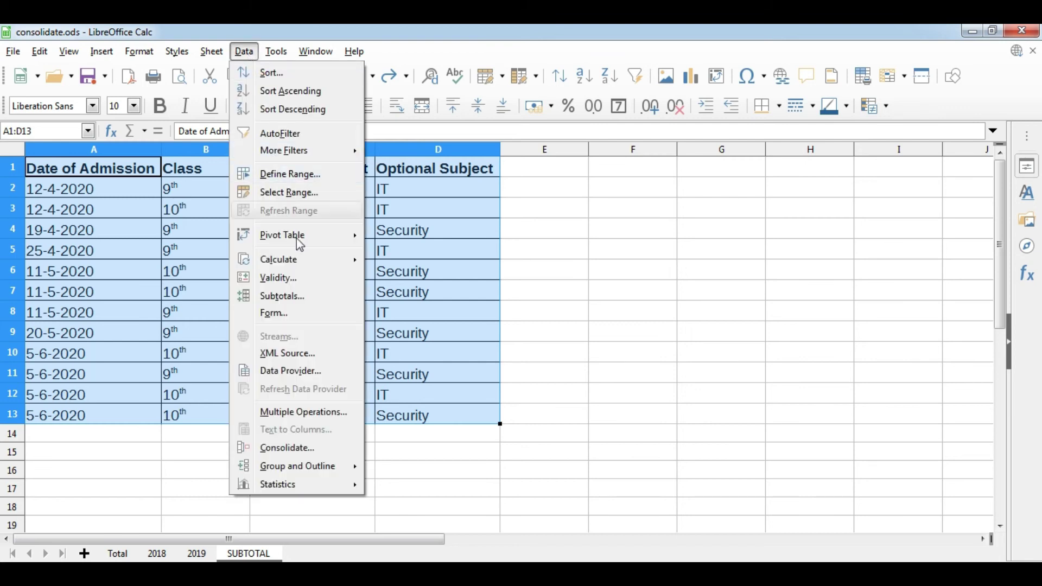
click(314, 298)
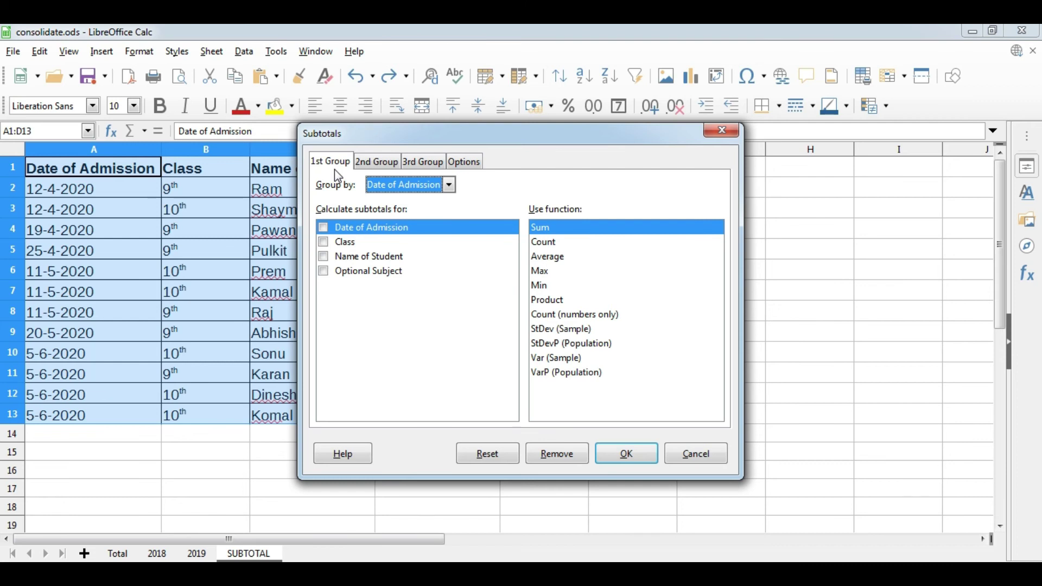
click(449, 185)
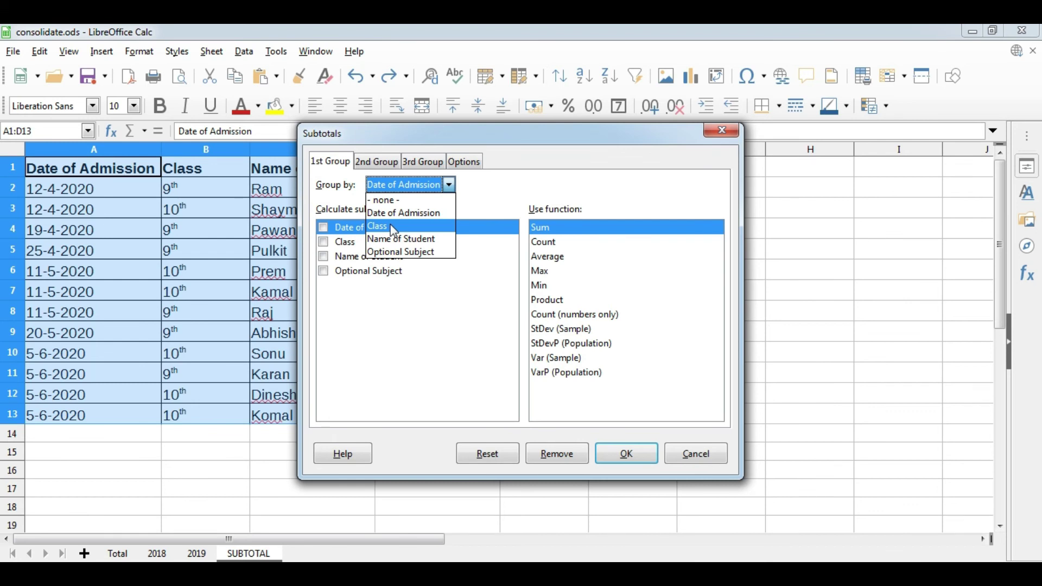
click(394, 227)
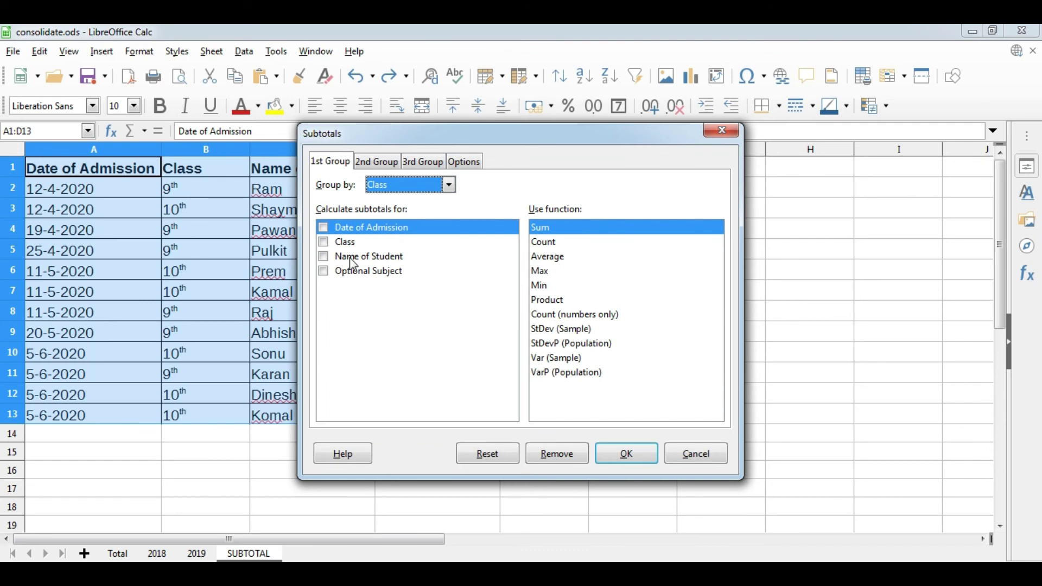
click(325, 256)
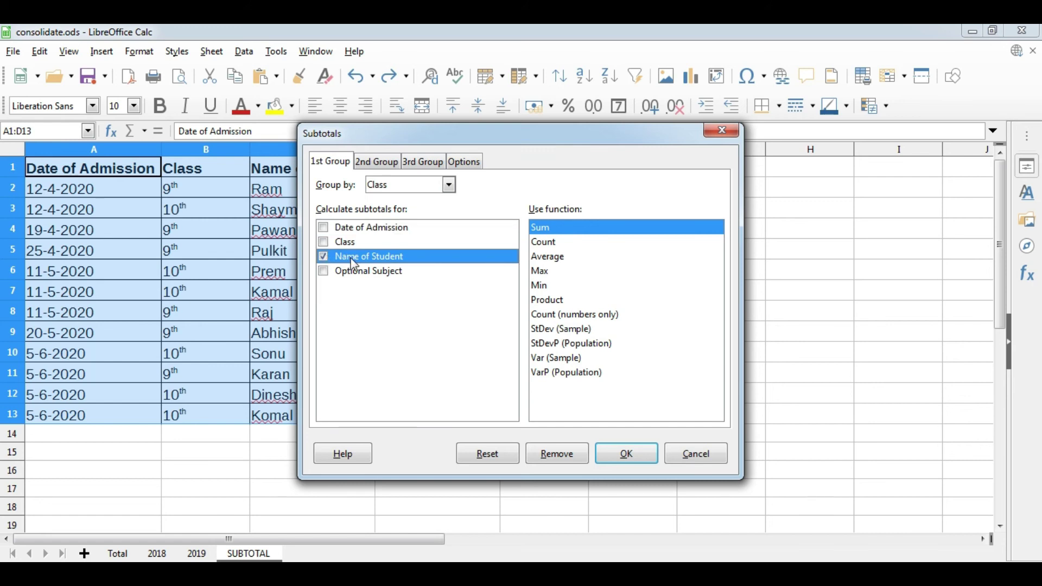
click(554, 242)
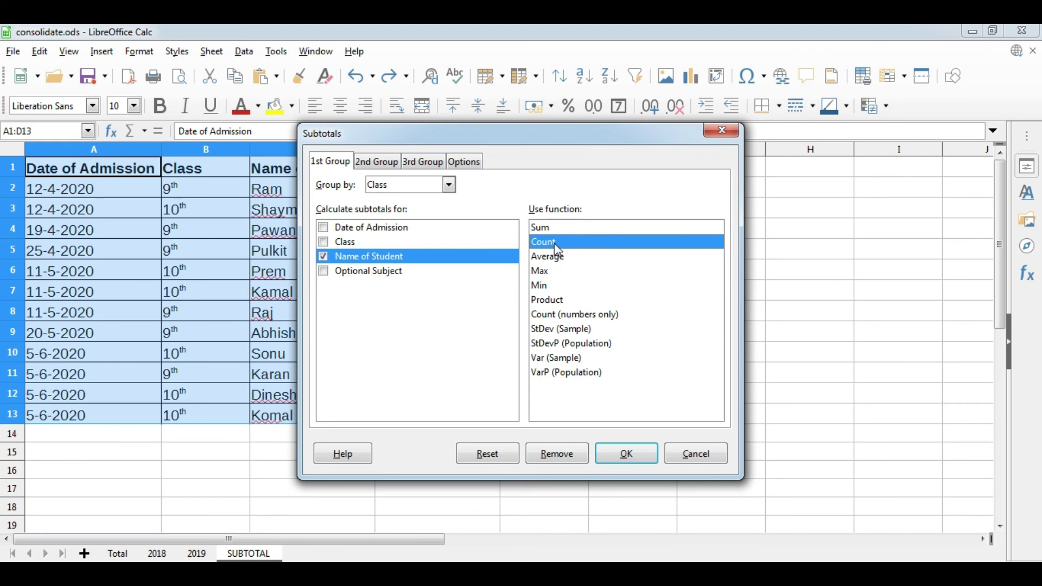
click(624, 454)
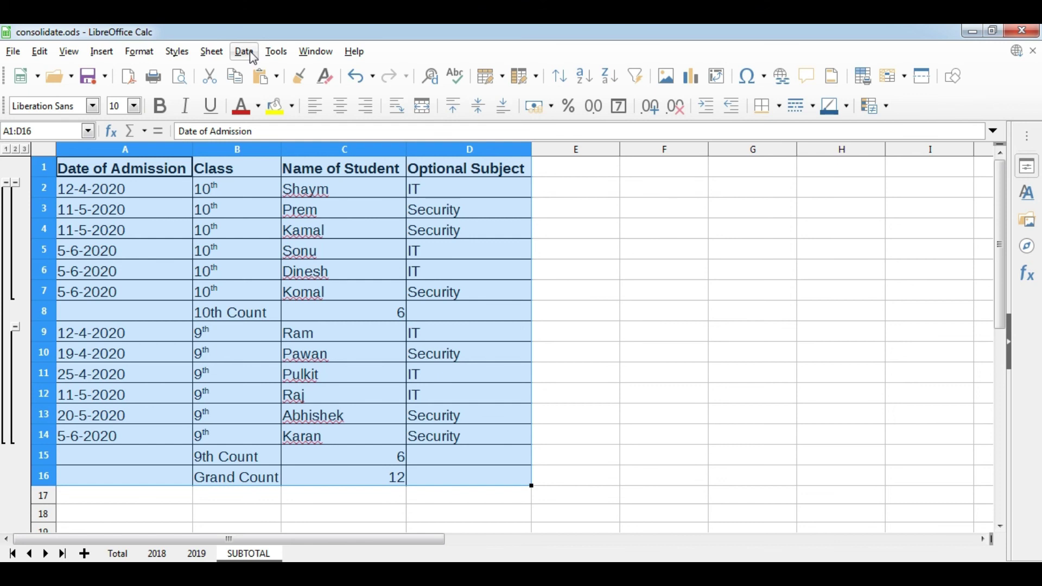
Add a second subtotal group by Optional Subject with a Count of Class to the student table.
click(252, 58)
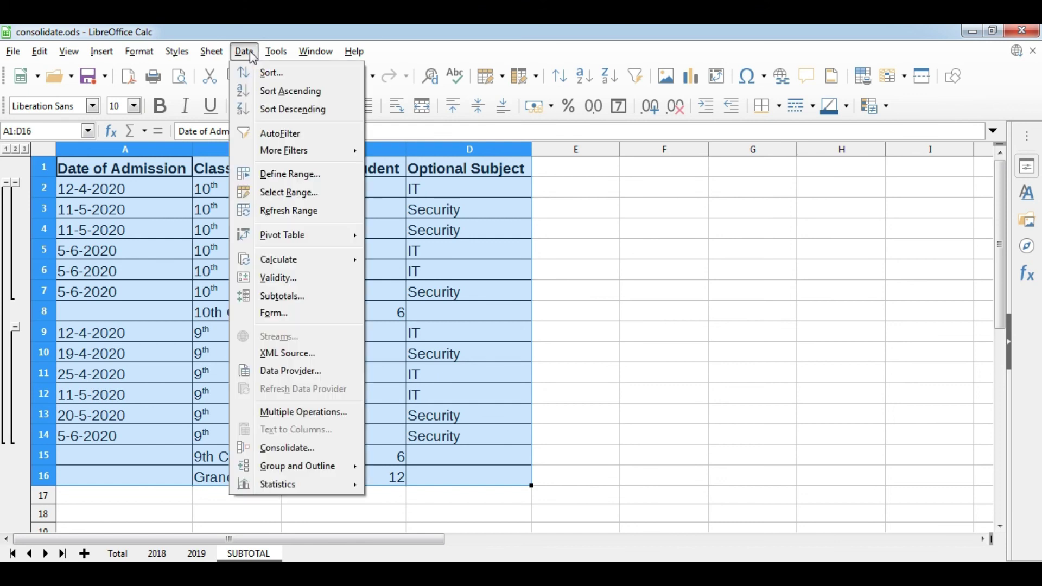
click(288, 300)
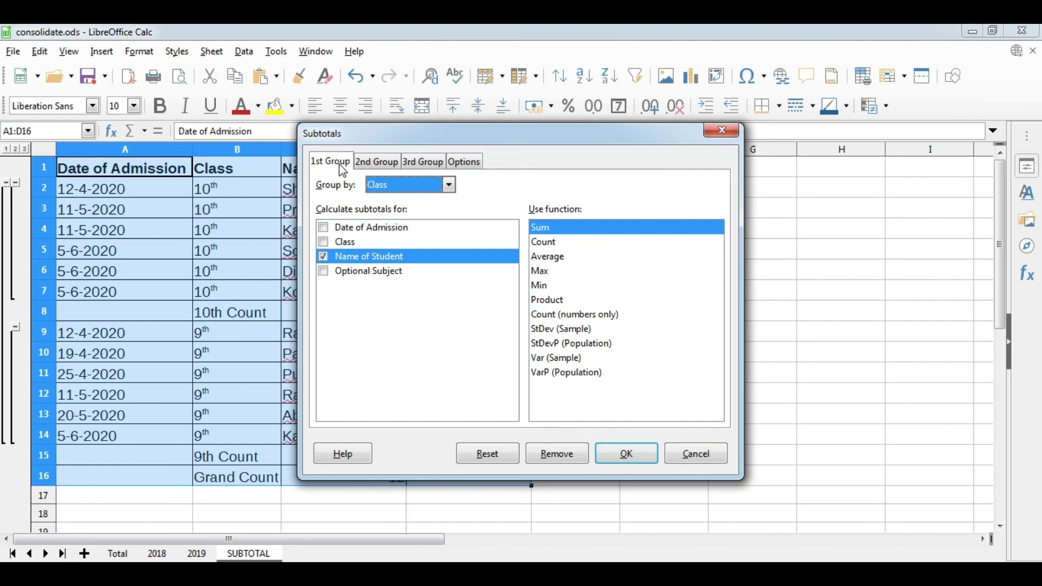
click(372, 162)
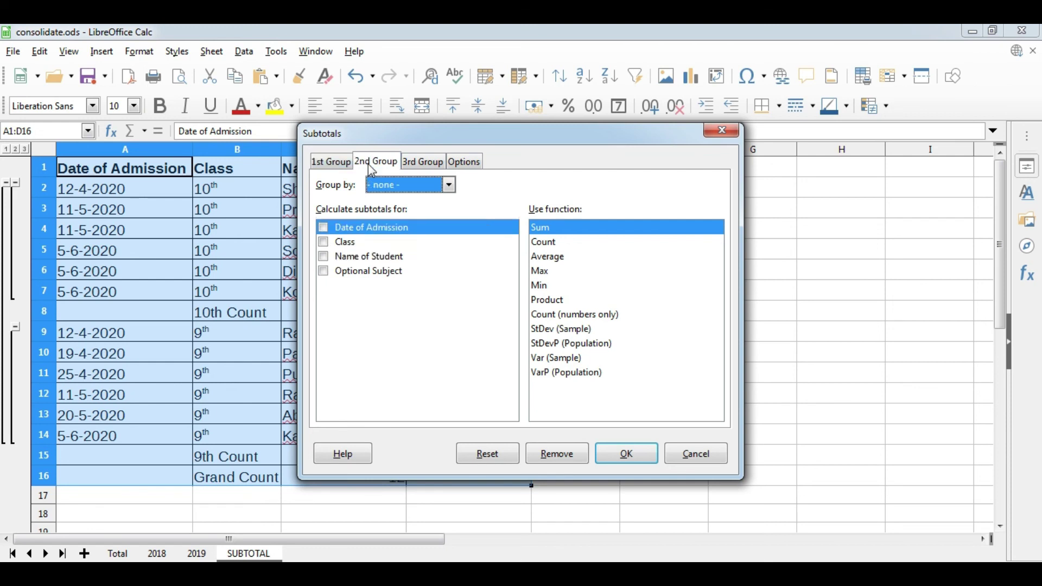
click(394, 187)
click(395, 252)
click(326, 243)
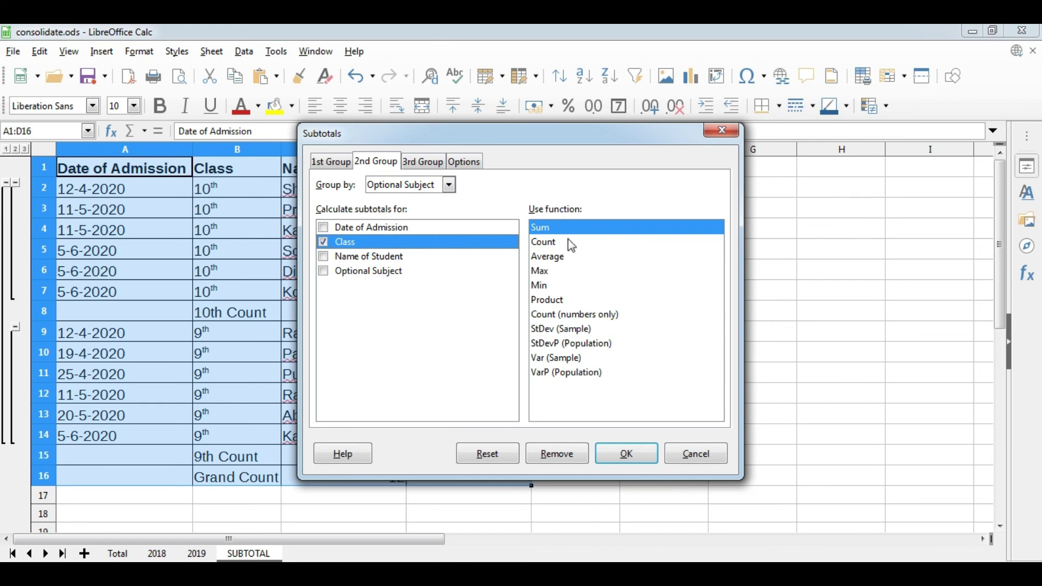
click(551, 244)
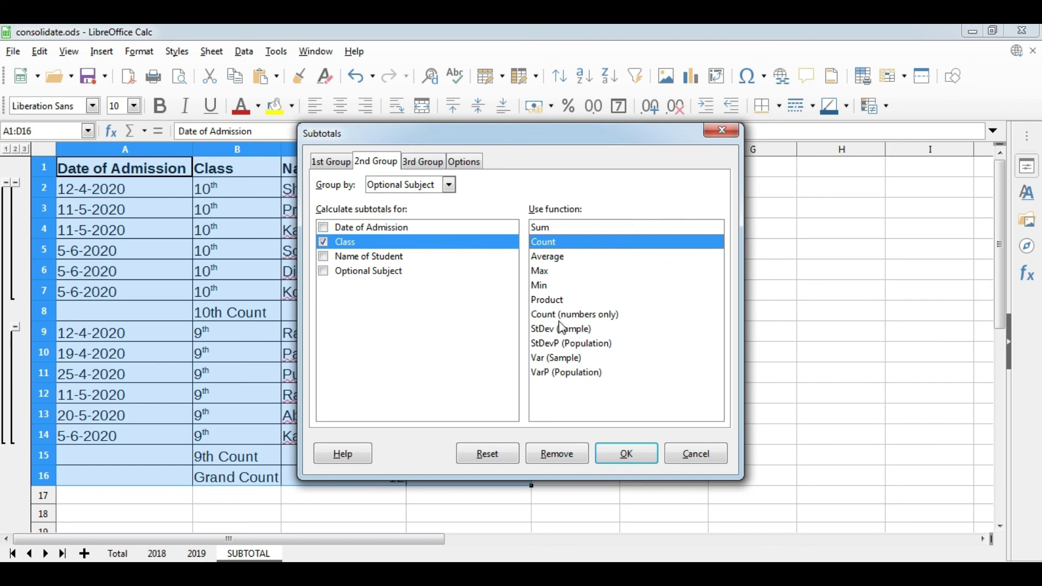
click(632, 454)
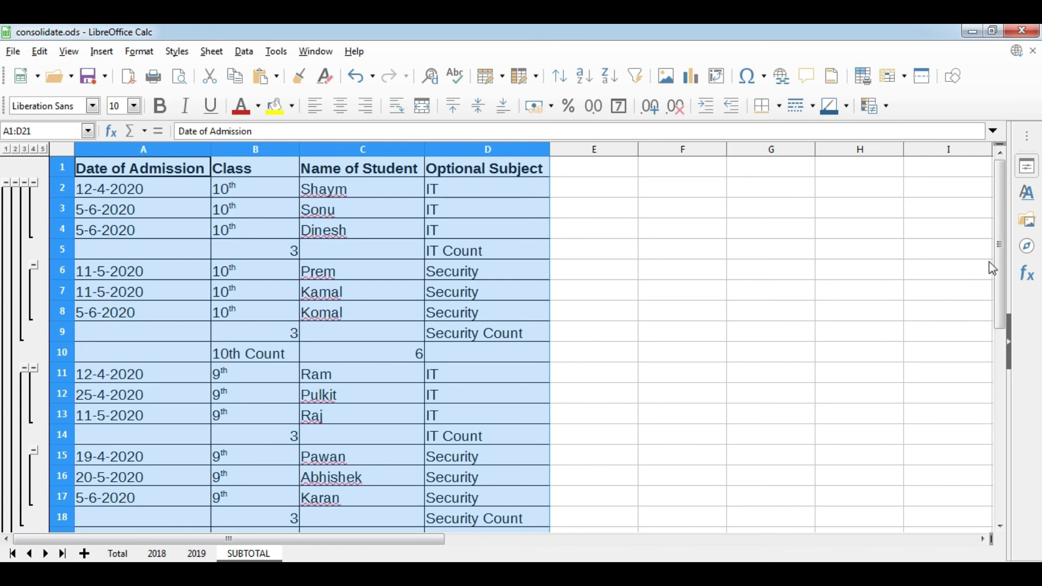
mouse_move(1000, 251)
mouse_down()
mouse_move(1007, 295)
mouse_move(1003, 239)
mouse_up()
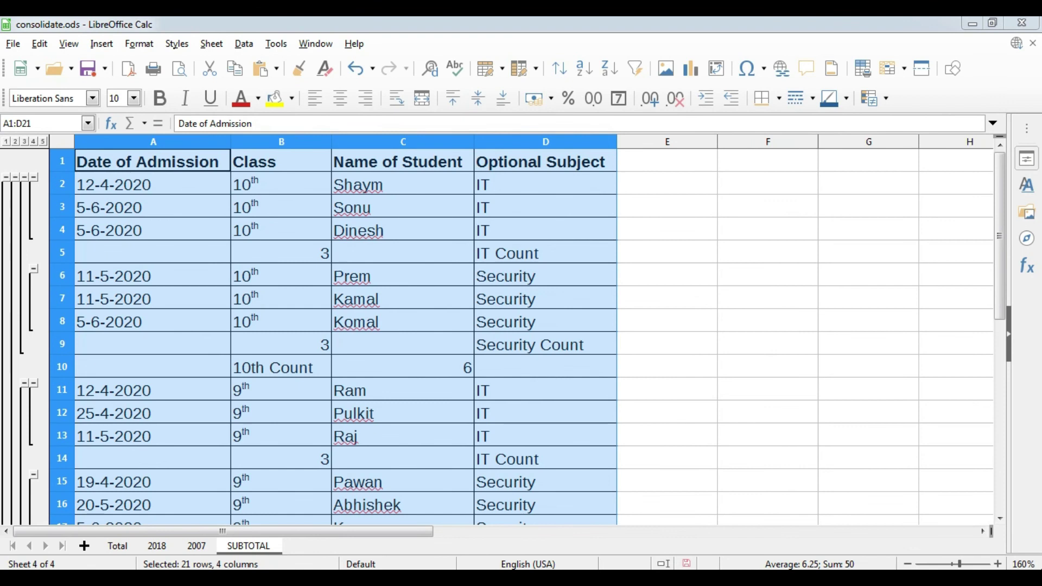
Open the third group's subtotal settings for the student table.
click(256, 43)
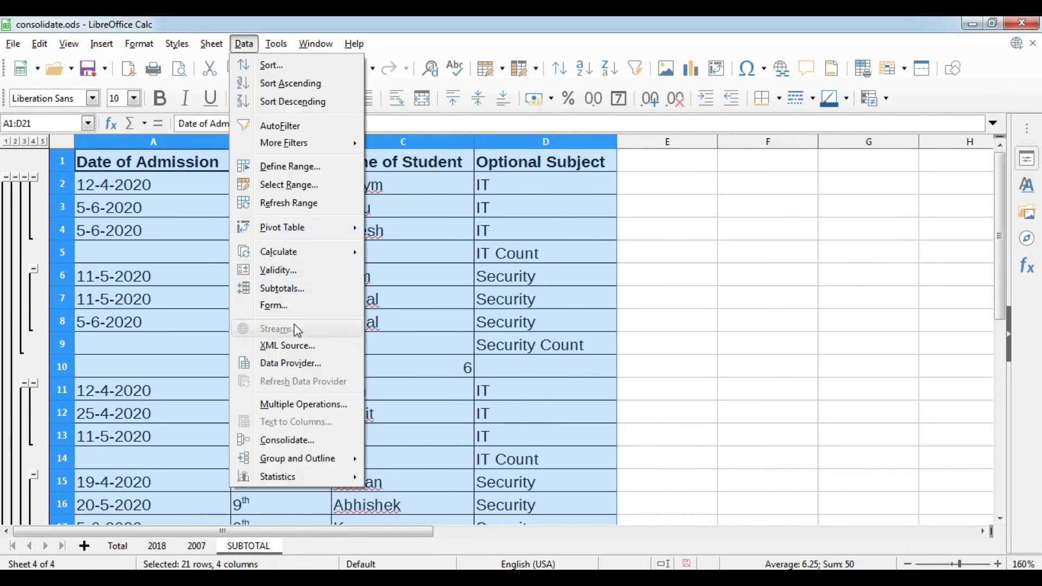
click(302, 293)
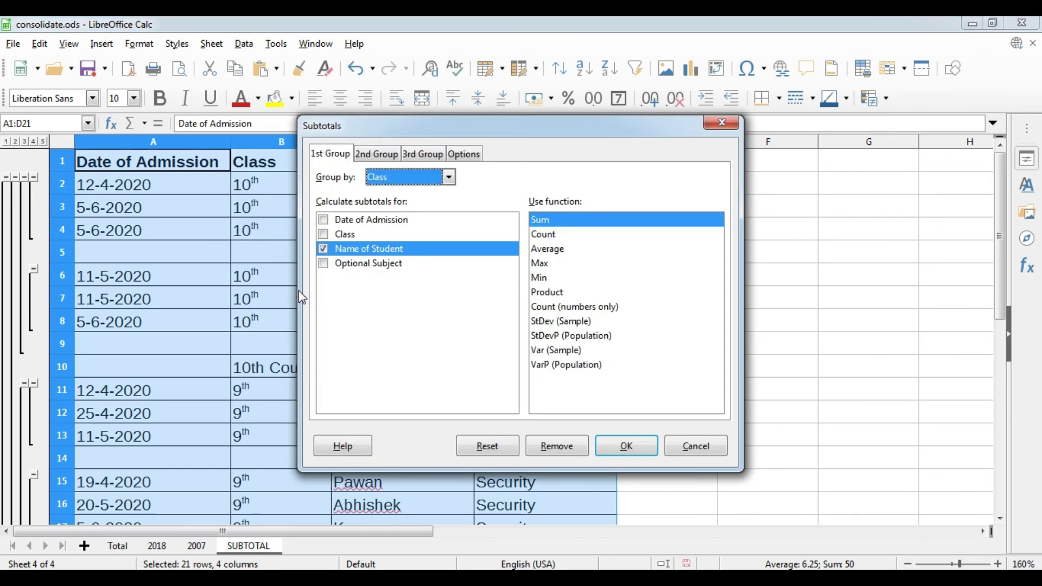
click(424, 156)
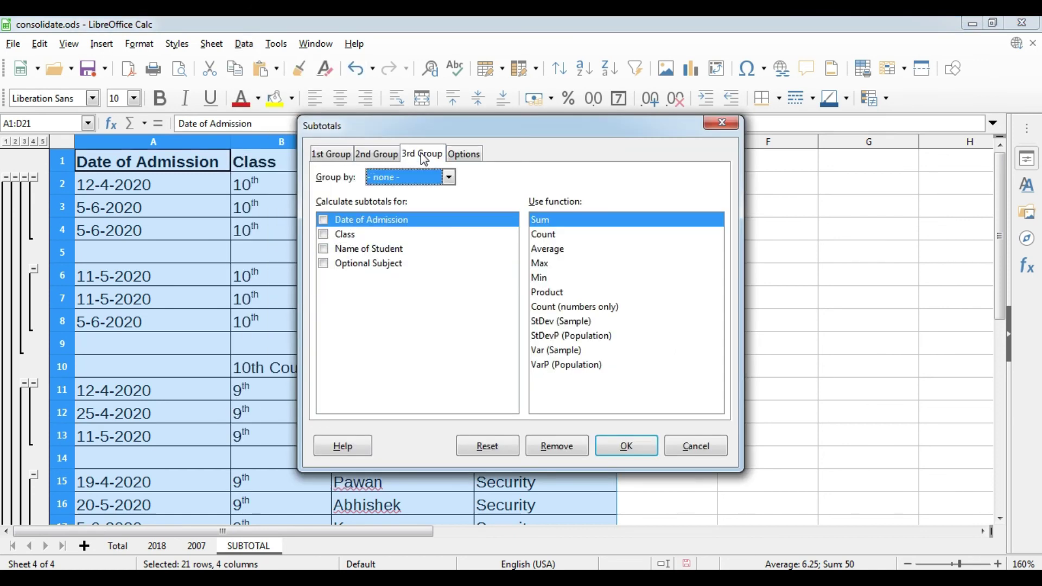